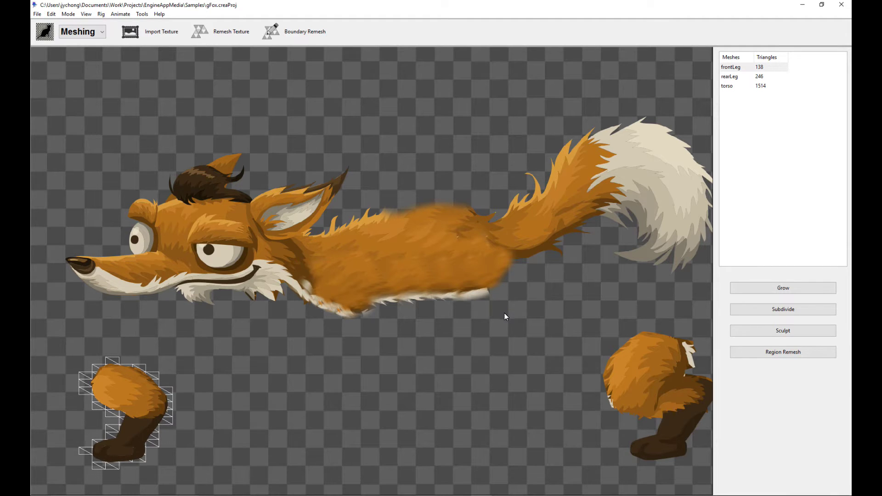
- Examine the fox's torso, rear leg and front leg mesh regions by selecting each one in turn
click(430, 238)
click(670, 367)
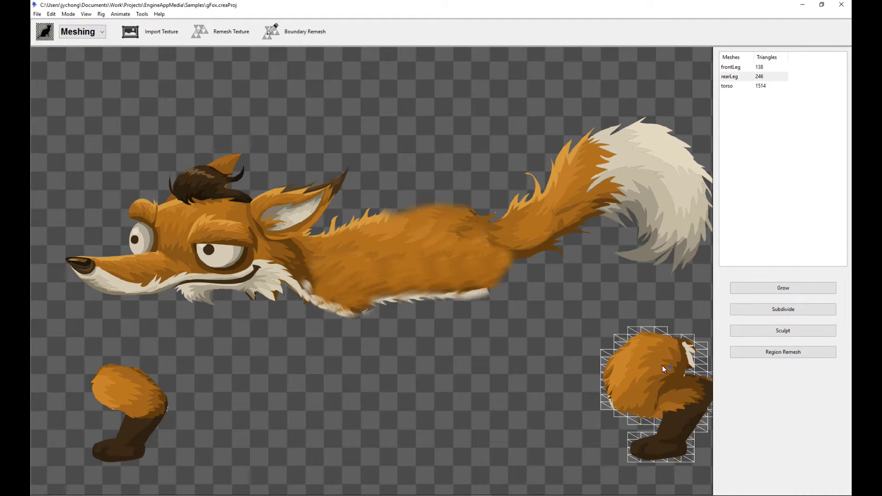
click(129, 398)
click(378, 267)
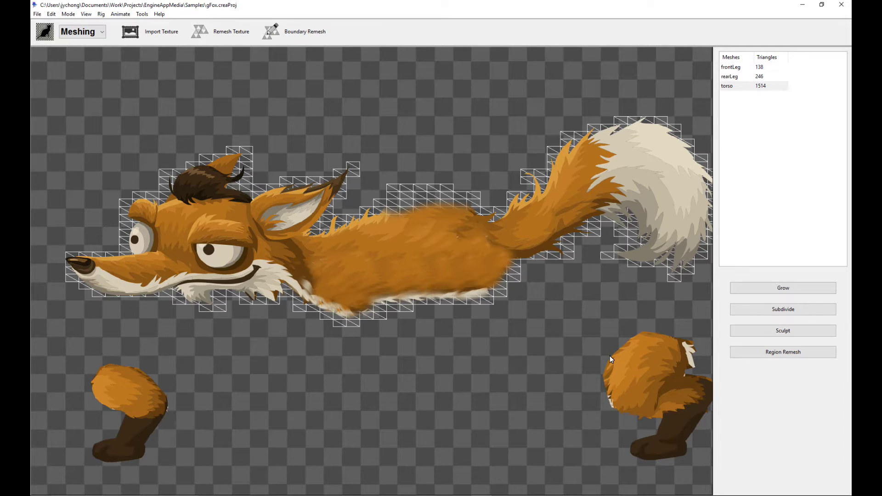
click(622, 363)
click(147, 422)
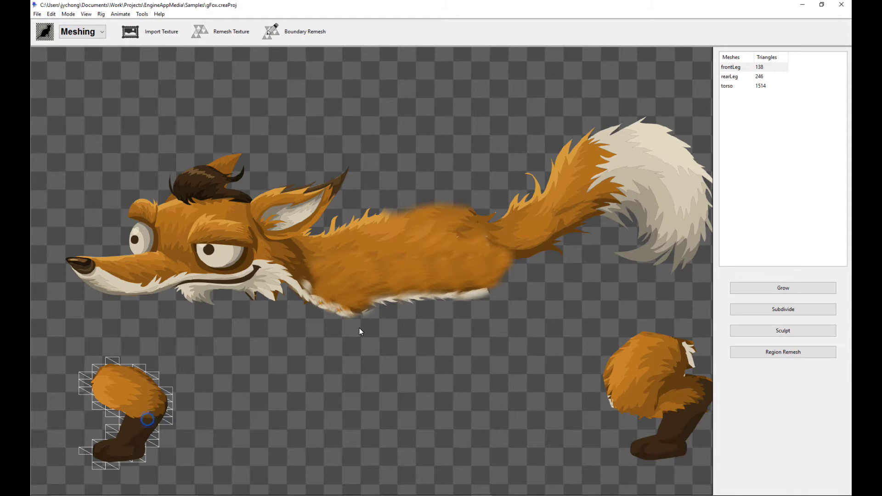
click(379, 296)
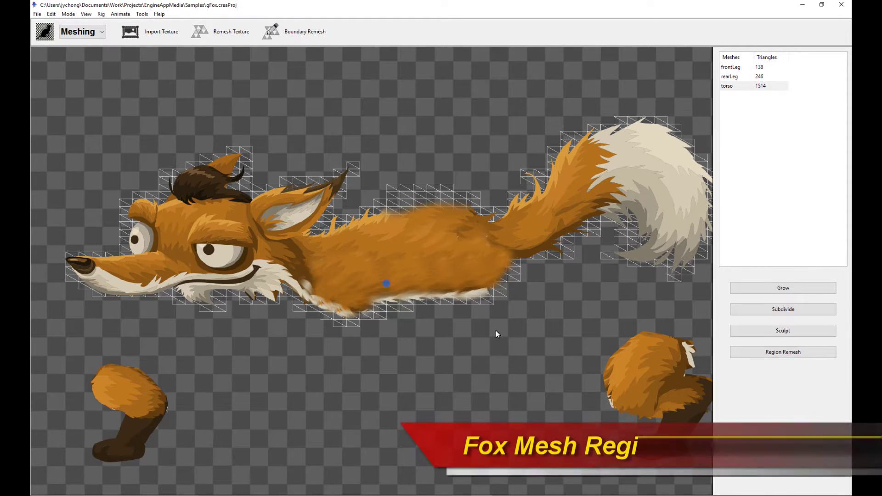
click(604, 374)
click(140, 428)
click(468, 244)
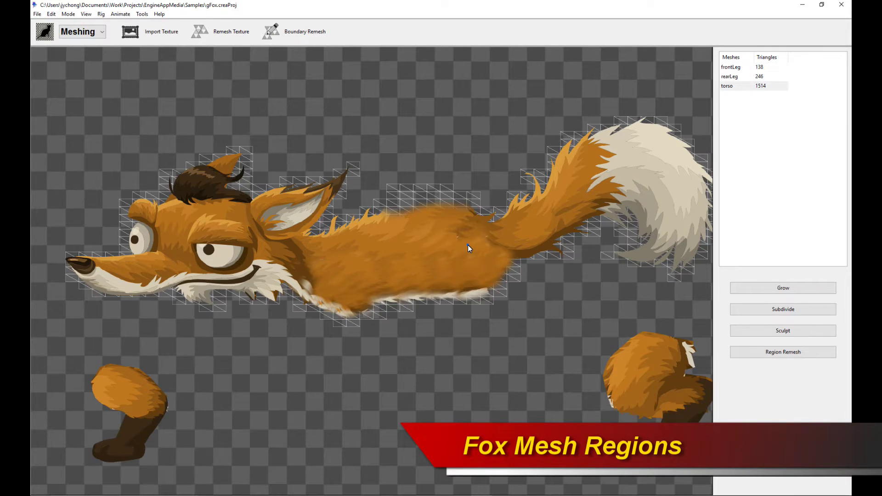
click(645, 365)
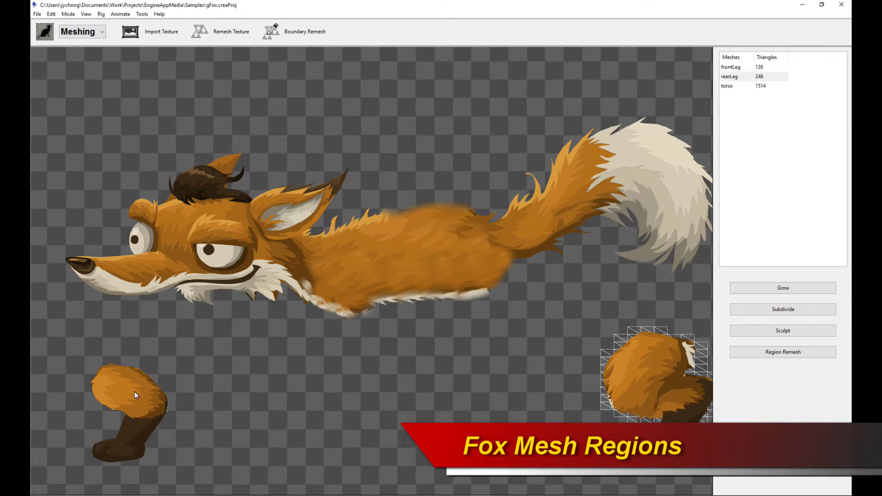
click(476, 257)
- Switch to the Rig stage in Bone Mode and widen the canvas beside the bone list
click(82, 31)
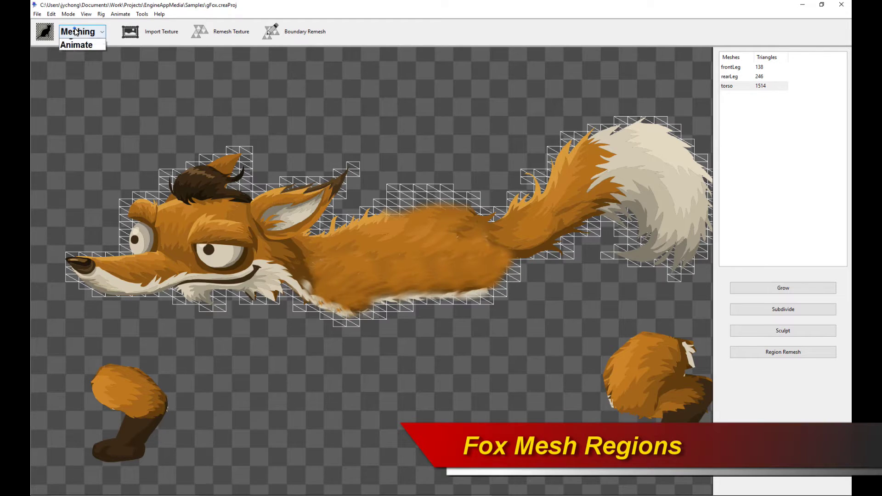
click(78, 52)
click(229, 32)
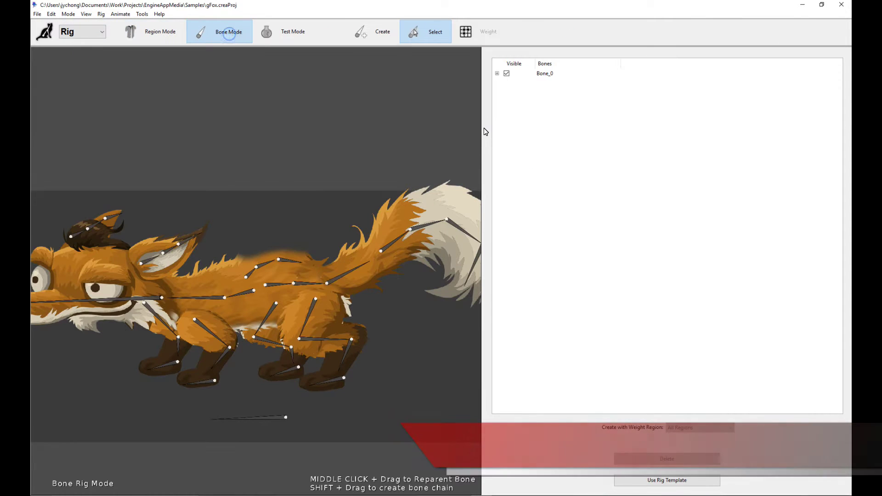
drag(482, 128, 630, 149)
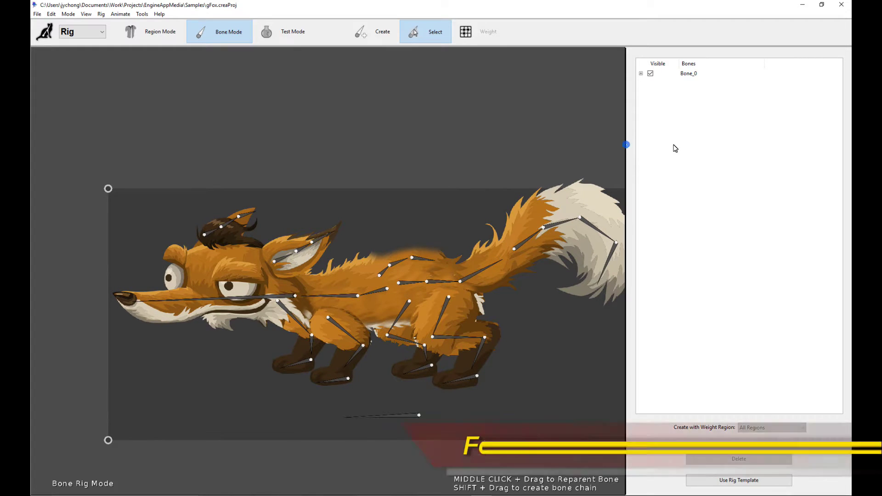
- Examine the bone chain of the nearer hind leg from thigh to foot
scroll(535, 178, down, 2)
drag(536, 177, 520, 160)
scroll(520, 179, up, 3)
scroll(520, 159, up, 1)
scroll(541, 159, down, 2)
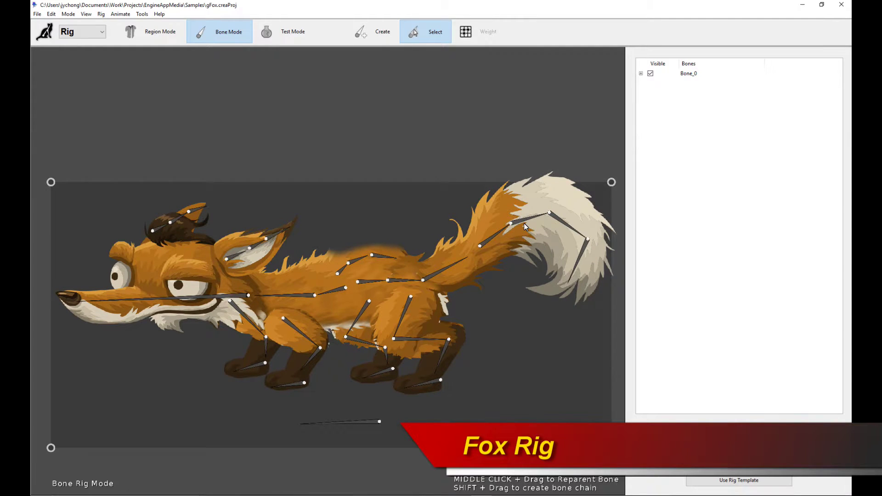
scroll(524, 222, up, 4)
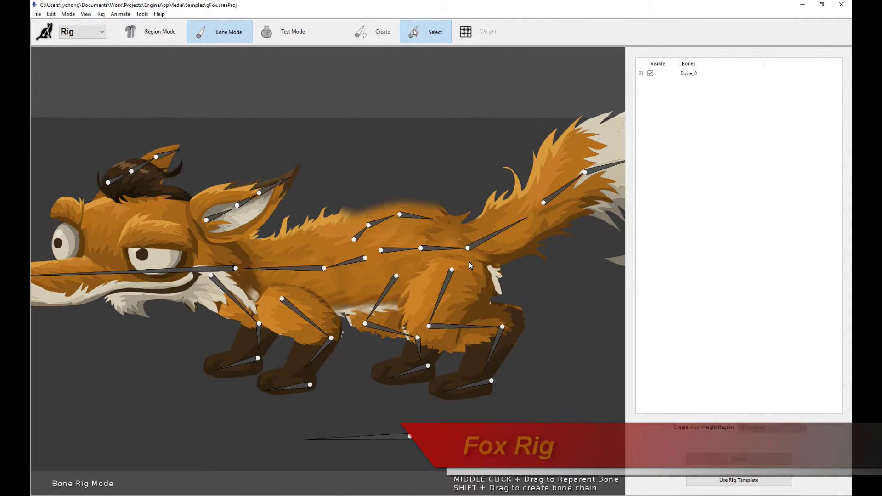
click(447, 280)
click(471, 325)
click(493, 348)
click(491, 369)
- Examine the bone chains of the far hind leg and the nearer front leg
click(386, 293)
click(411, 338)
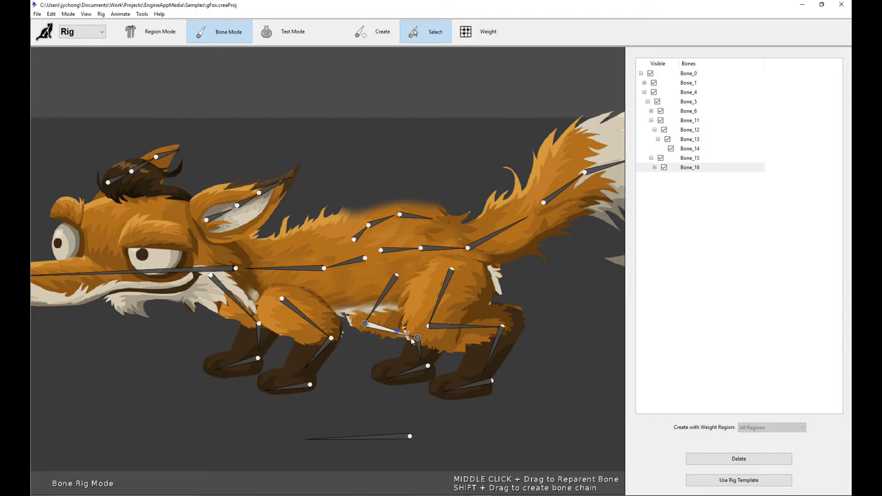
click(418, 344)
click(412, 370)
click(382, 300)
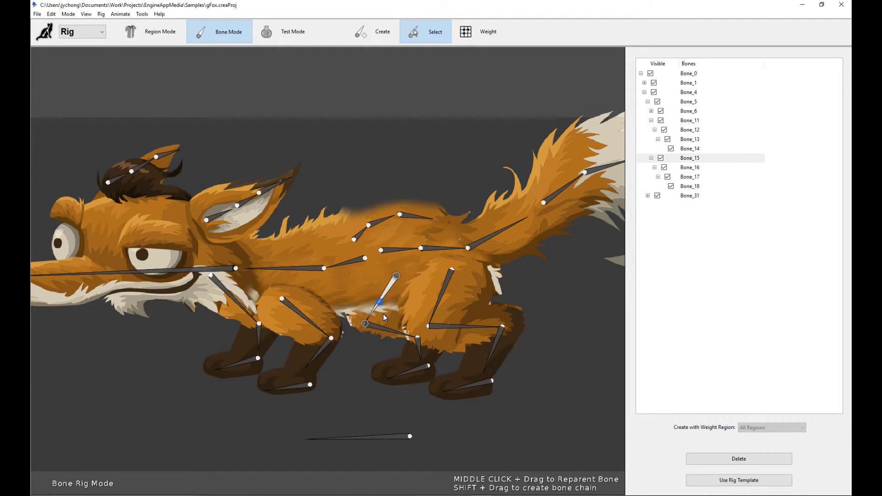
click(386, 330)
click(420, 350)
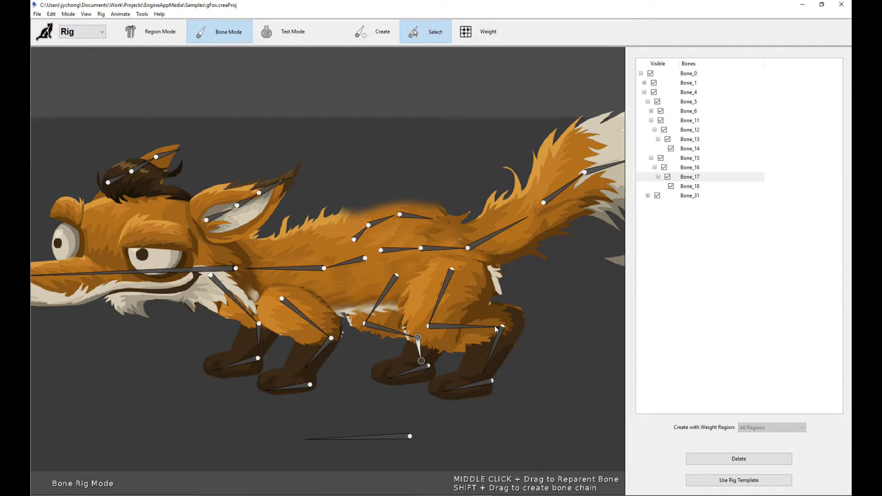
click(300, 311)
click(326, 348)
click(289, 389)
- Examine the tail's bone chain by selecting its bones between the base and the tip
drag(389, 272, 393, 277)
scroll(428, 226, down, 2)
scroll(436, 191, up, 2)
drag(431, 188, 368, 182)
drag(454, 168, 409, 162)
click(388, 257)
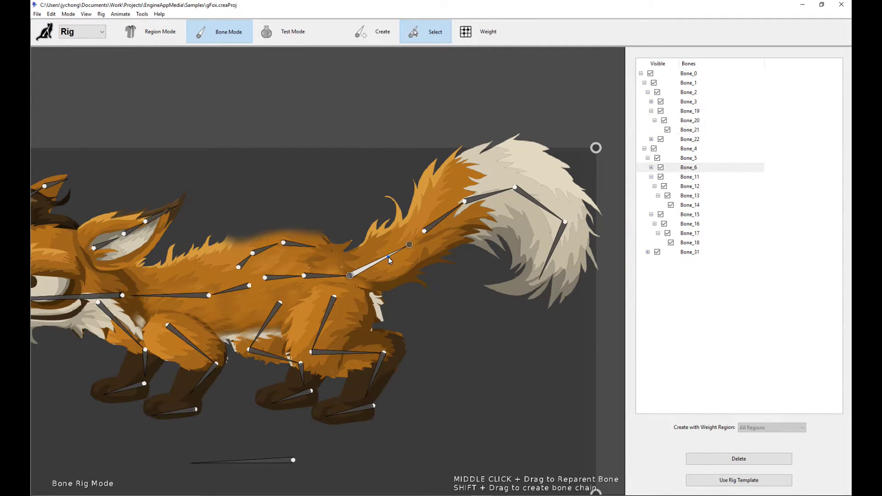
click(435, 218)
click(495, 192)
click(539, 201)
click(551, 244)
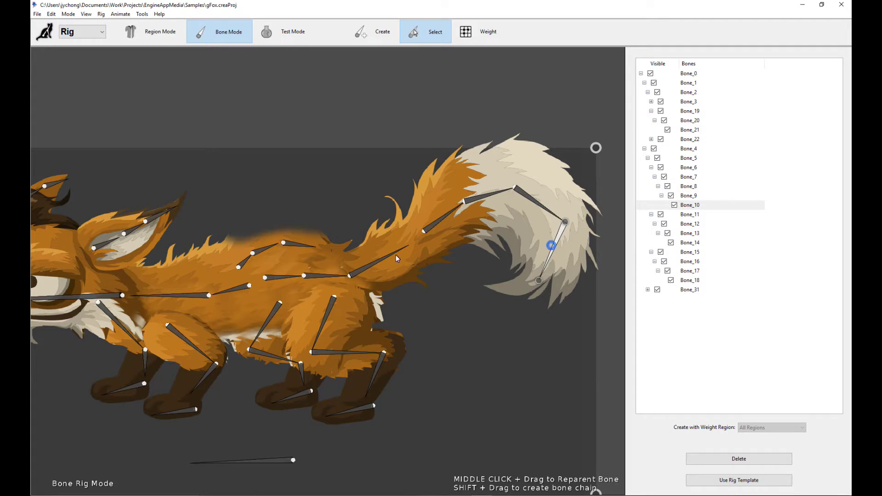
click(382, 258)
click(428, 223)
click(472, 203)
click(531, 200)
click(557, 244)
click(495, 193)
click(444, 216)
click(398, 254)
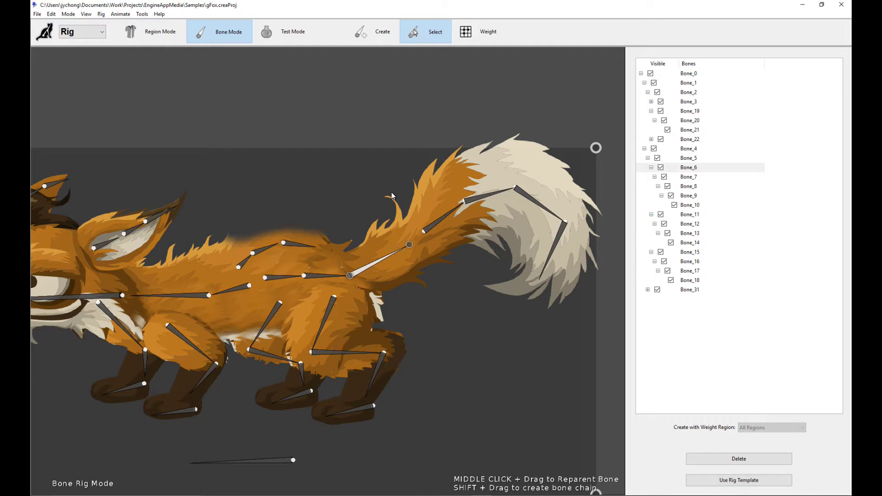
- Examine the two rear spine bones that lead from mid-body to the tail base
drag(371, 211, 393, 205)
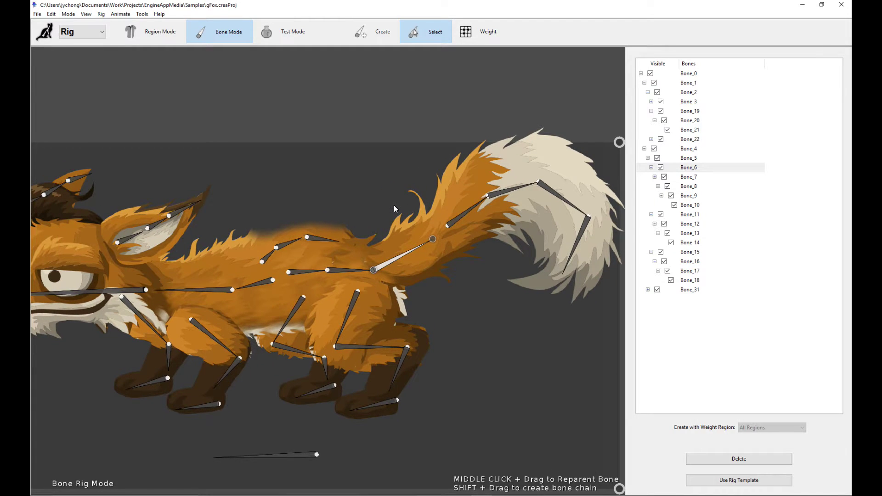
drag(417, 297, 436, 291)
drag(333, 180, 405, 168)
scroll(407, 170, up, 2)
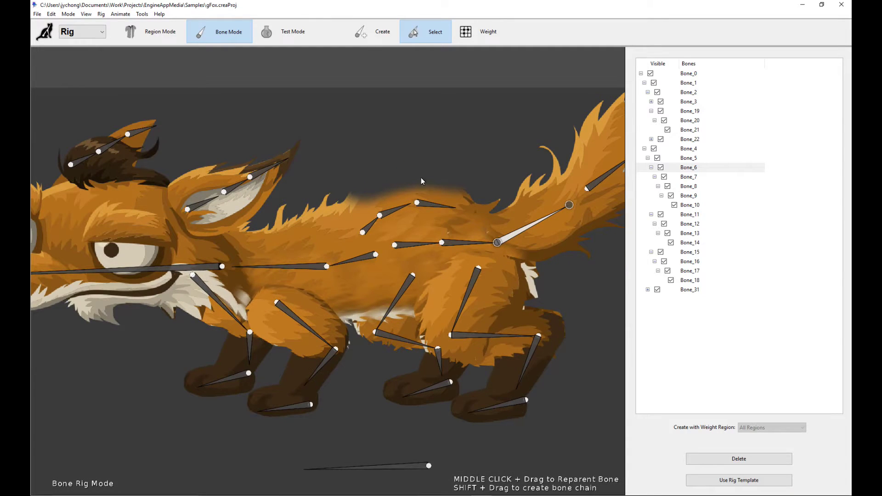
drag(462, 167, 404, 152)
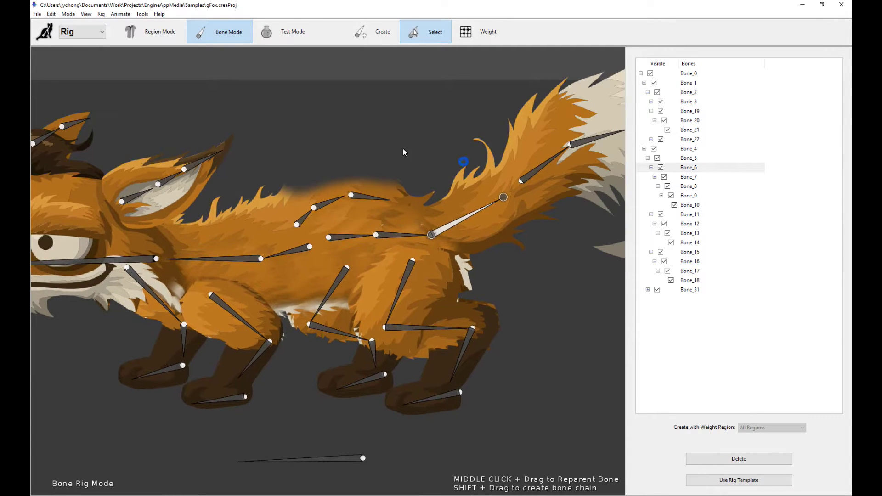
click(354, 236)
click(401, 238)
click(355, 240)
click(402, 239)
- Examine the two front spine bones that lead from mid-body to the neck
drag(295, 186, 390, 174)
click(392, 236)
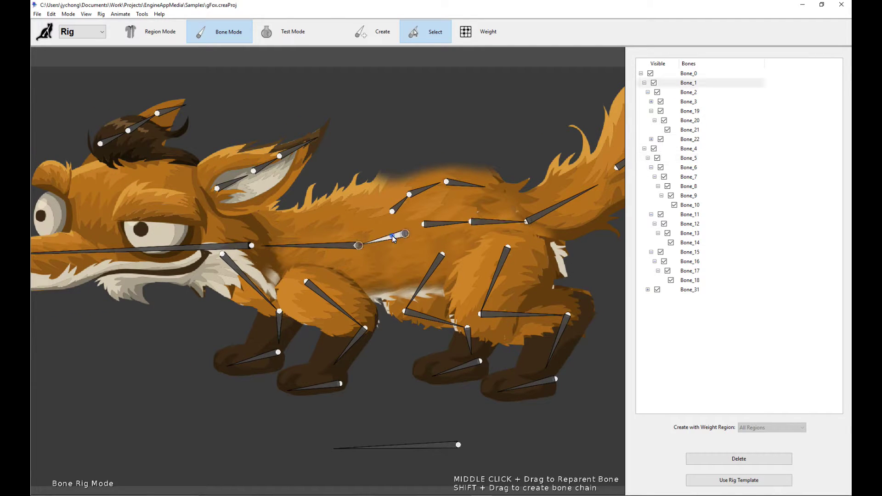
click(313, 242)
click(382, 242)
click(307, 244)
click(385, 241)
- Examine the short chain of three bones along the fox's upper back
drag(504, 97, 391, 215)
click(359, 249)
click(404, 222)
click(435, 218)
click(401, 223)
click(370, 239)
click(398, 228)
click(436, 224)
click(396, 227)
click(366, 249)
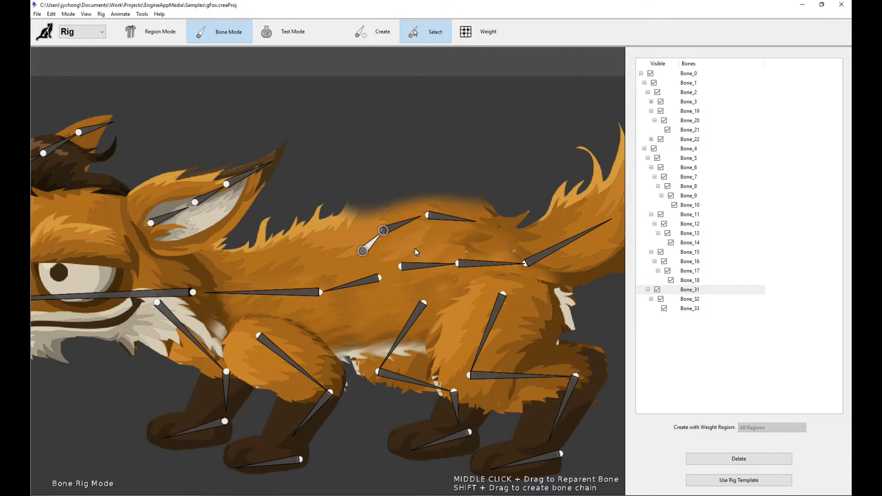
- Examine the three-bone chains of both ears and the long head bone reaching to the nose
drag(368, 248, 465, 211)
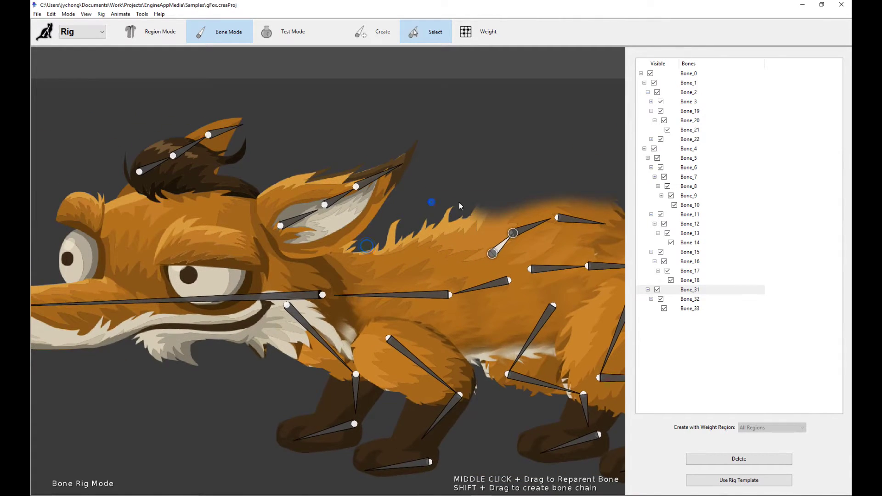
drag(432, 179, 465, 184)
click(213, 169)
click(251, 149)
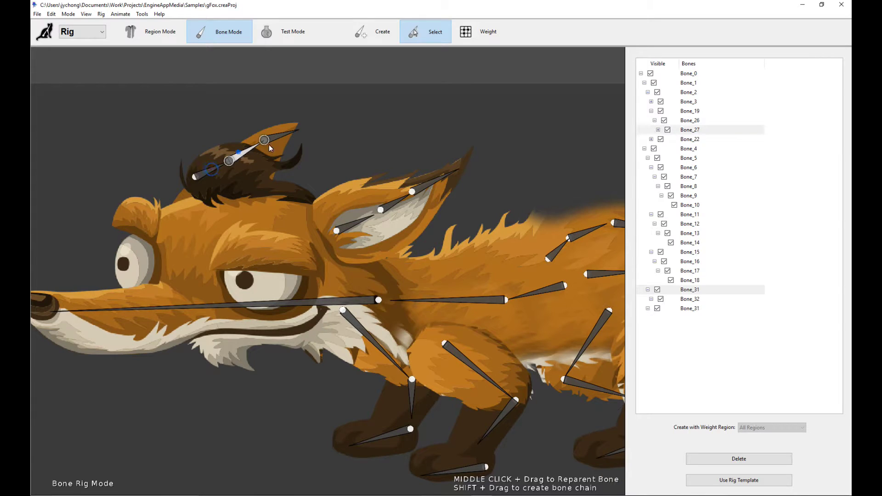
click(287, 138)
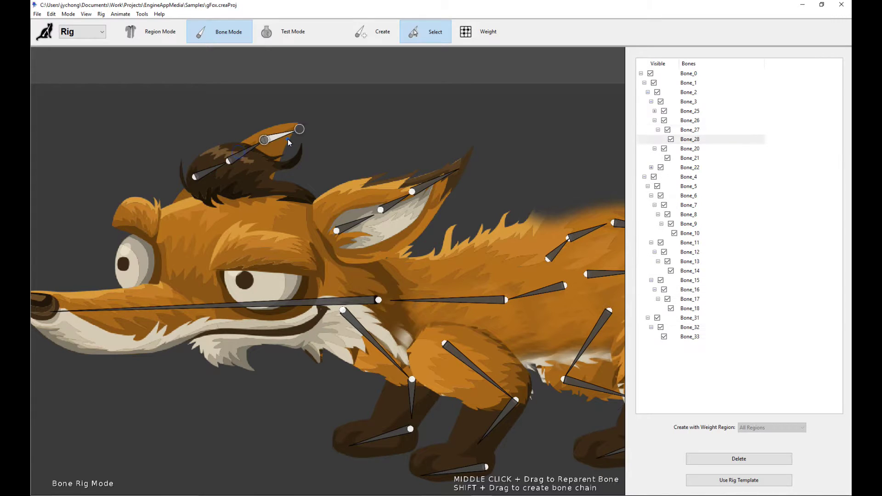
click(351, 225)
click(394, 203)
click(437, 181)
drag(459, 260, 497, 243)
click(354, 283)
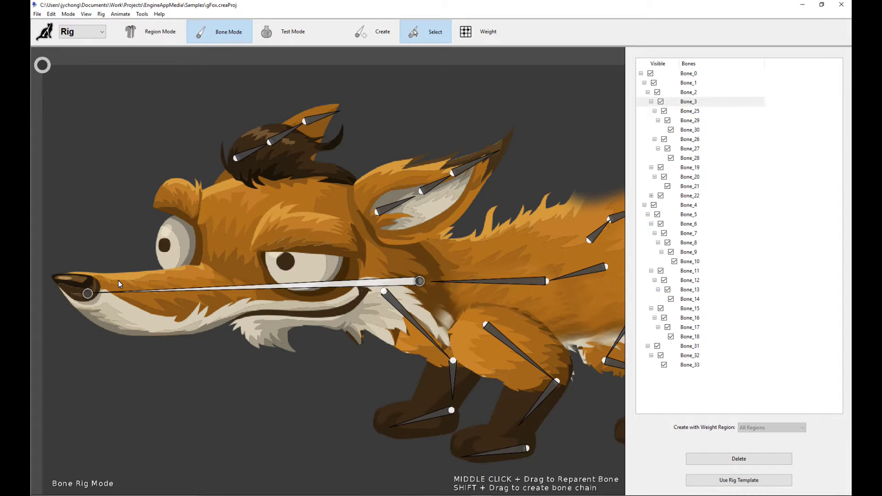
- Select the root bone beneath the fox and examine its placement relative to the whole skeleton
drag(528, 289, 305, 216)
scroll(454, 304, down, 3)
drag(454, 308, 467, 270)
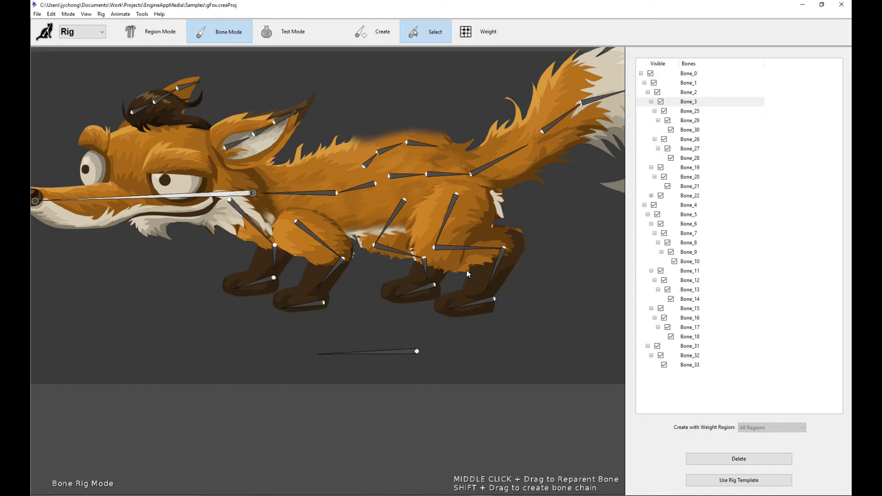
drag(412, 348, 413, 350)
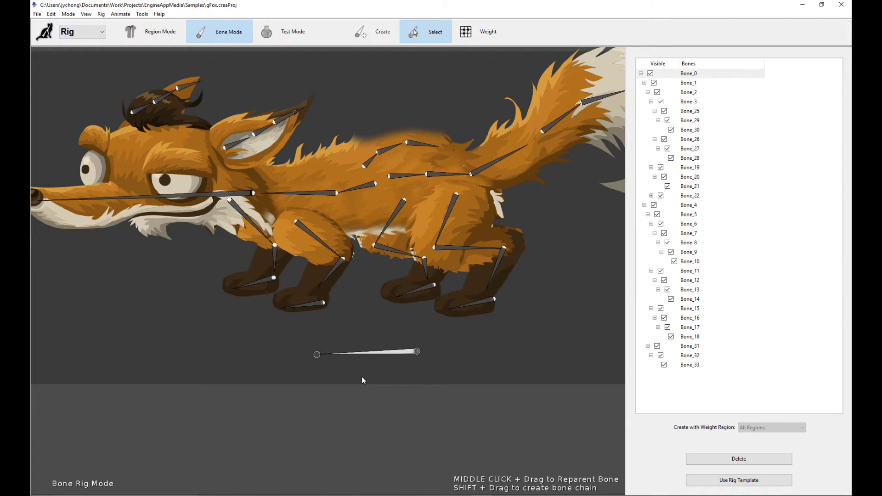
scroll(362, 376, down, 2)
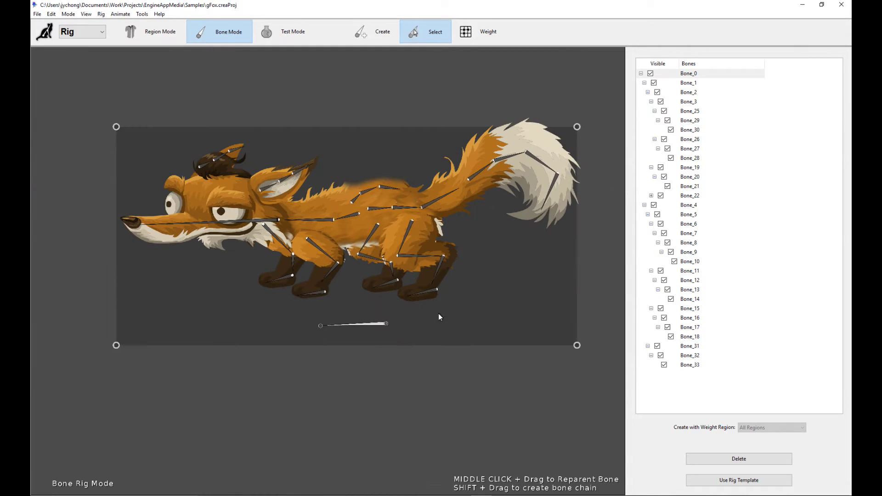
scroll(330, 366, up, 1)
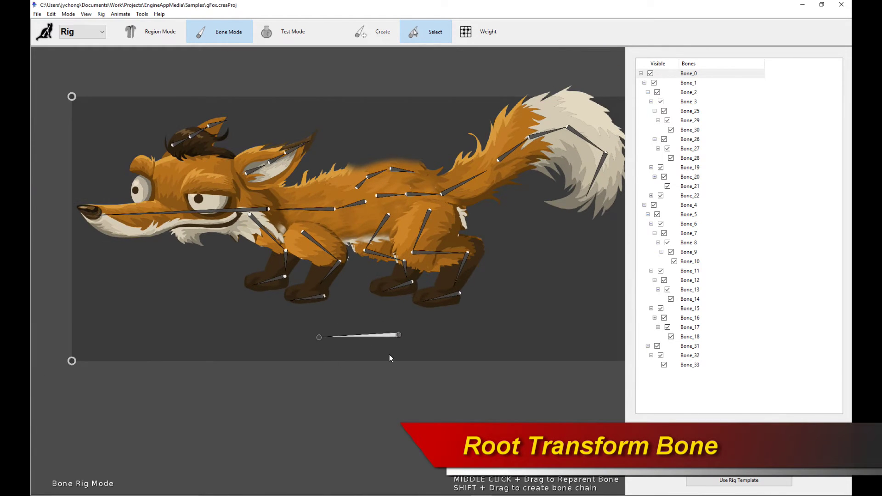
scroll(382, 359, up, 1)
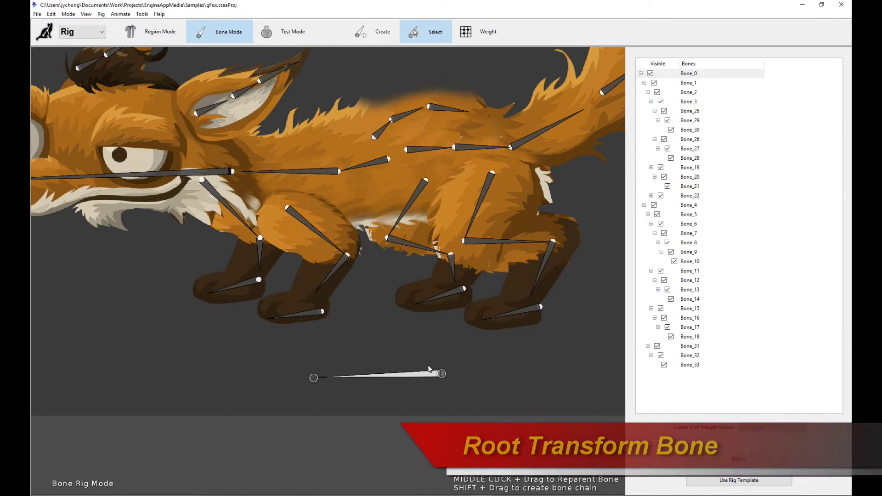
scroll(432, 371, up, 1)
scroll(452, 333, down, 2)
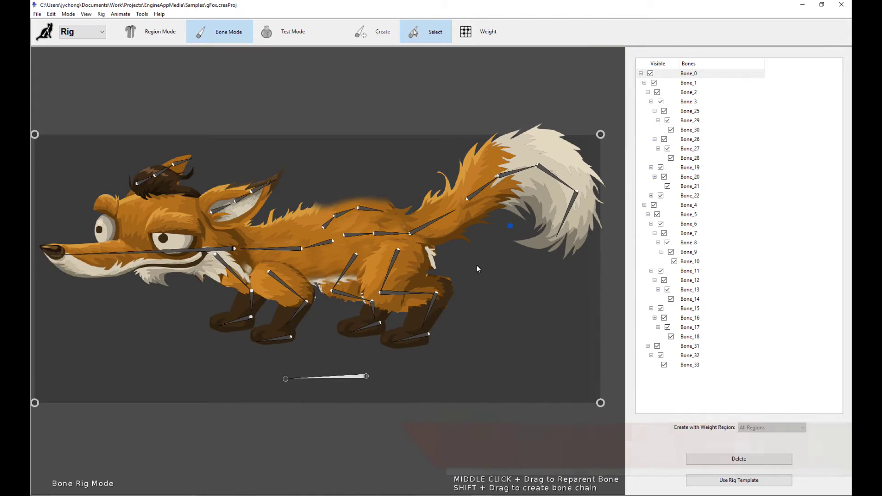
- Switch from rigging to Animate mode to work with the fox's default animation clip
click(94, 33)
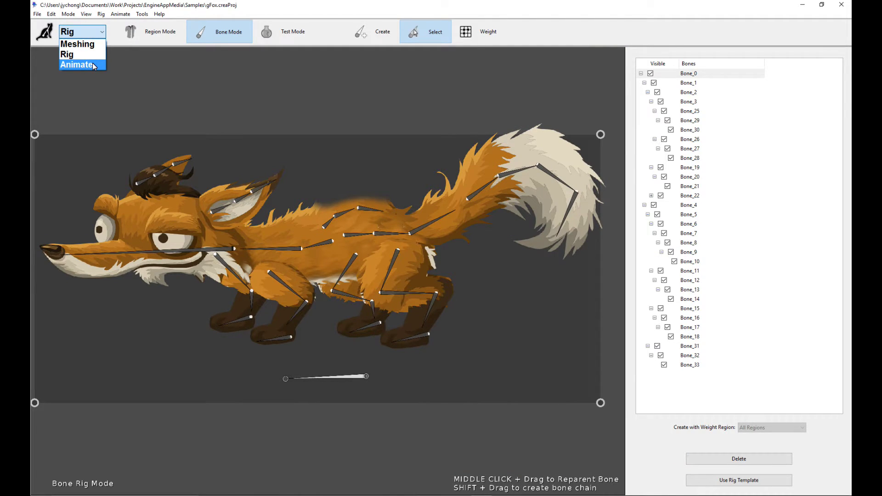
click(92, 64)
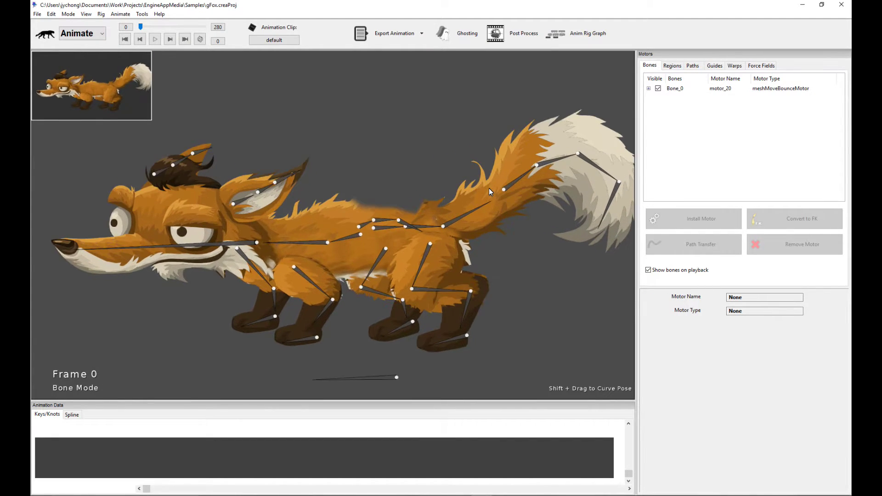
key(space)
scroll(517, 164, down, 3)
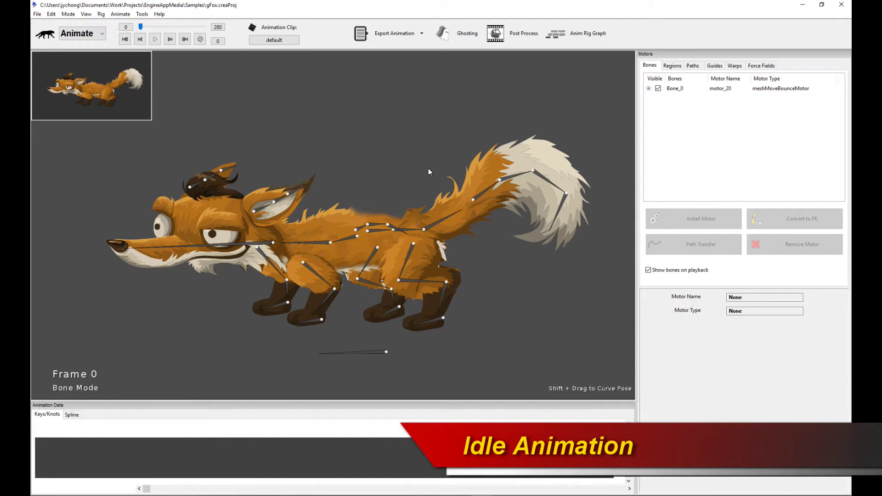
- Select the root bone beneath the fox, then open the Animation Rig Graph, enlarged and moved clear of the character
scroll(426, 170, up, 2)
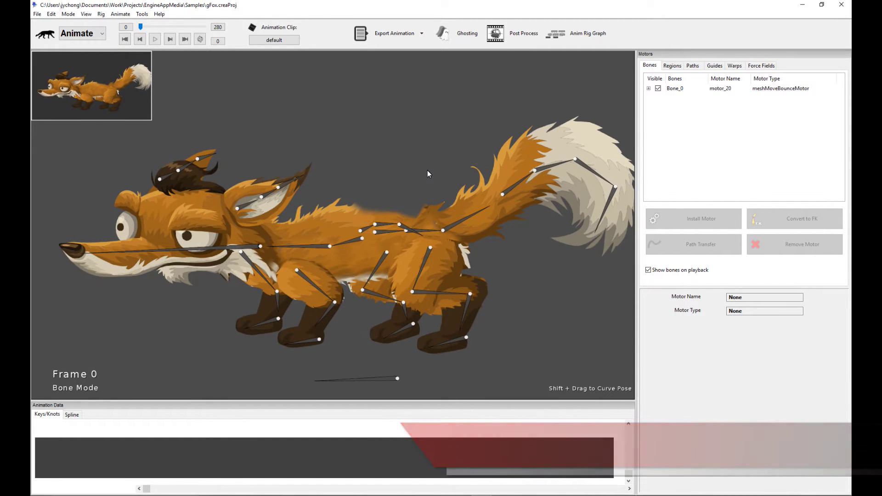
click(368, 379)
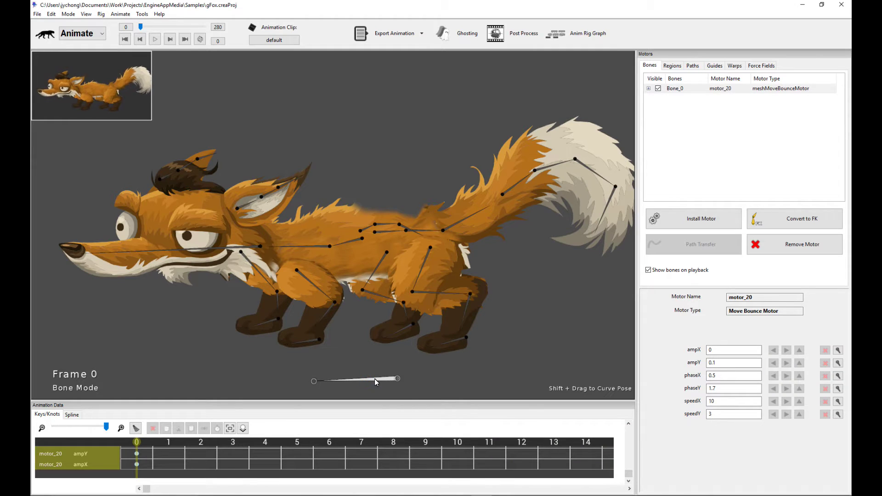
click(578, 35)
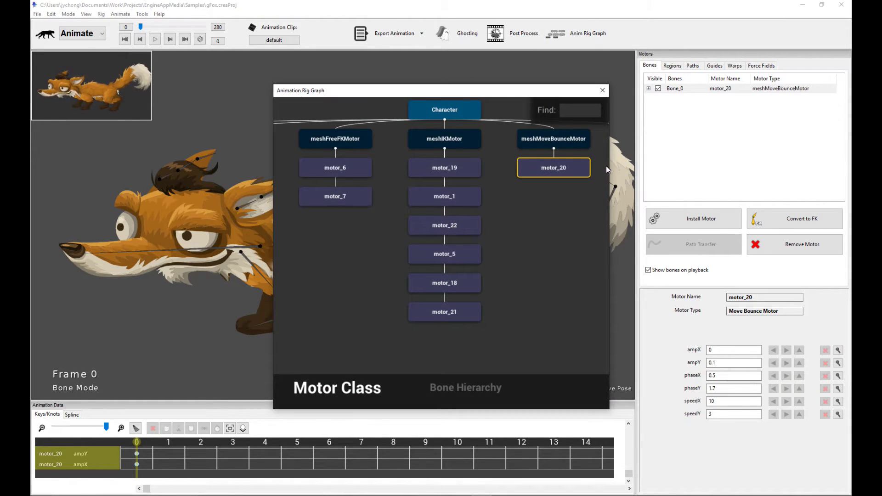
drag(610, 169, 759, 182)
drag(443, 92, 564, 313)
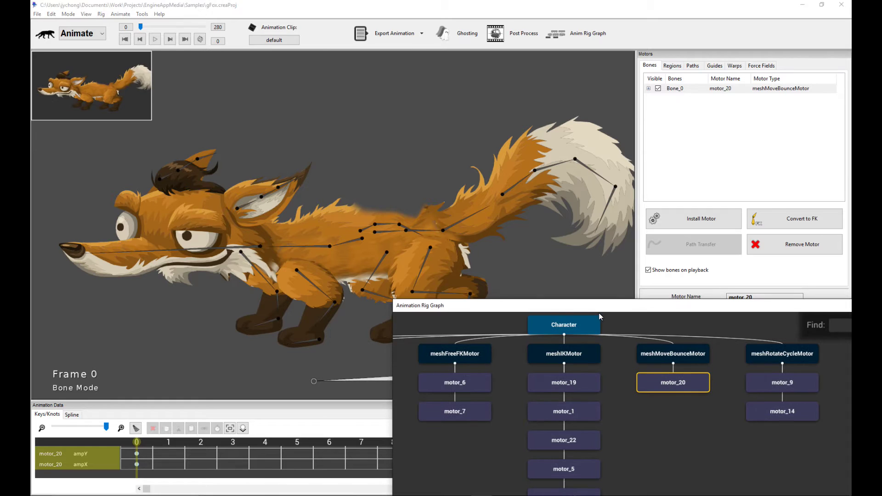
- Examine the motor classes in the Animation Rig Graph, including meshFreeFKMotor, meshIKMotor, meshMoveBounceMotor and meshRotateCycleMotor, keeping the fox in view
drag(633, 424, 648, 421)
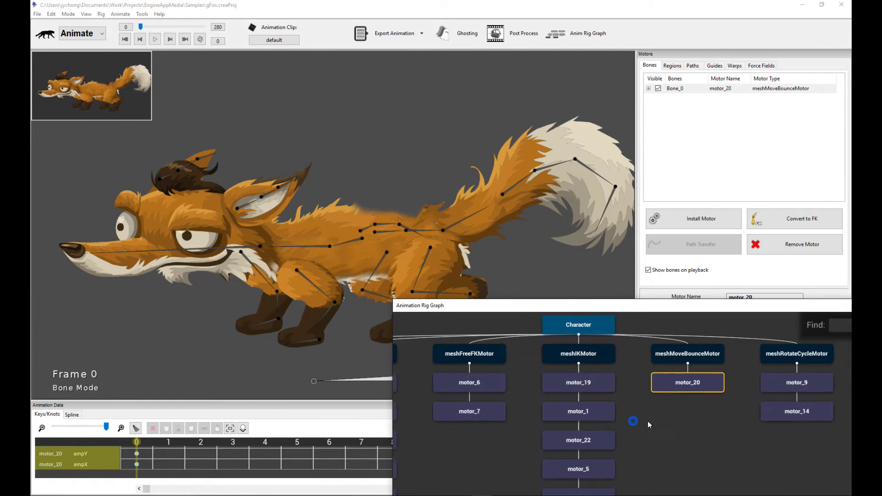
drag(707, 432, 819, 467)
drag(630, 466, 592, 413)
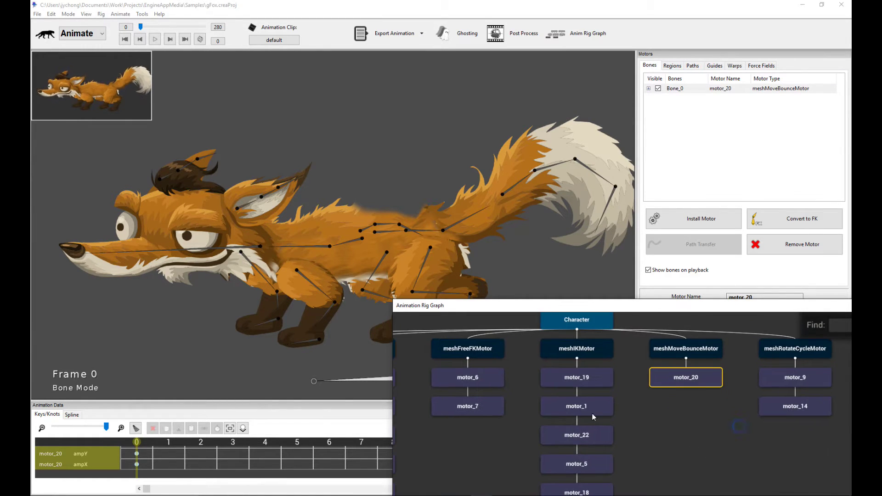
drag(695, 409, 591, 412)
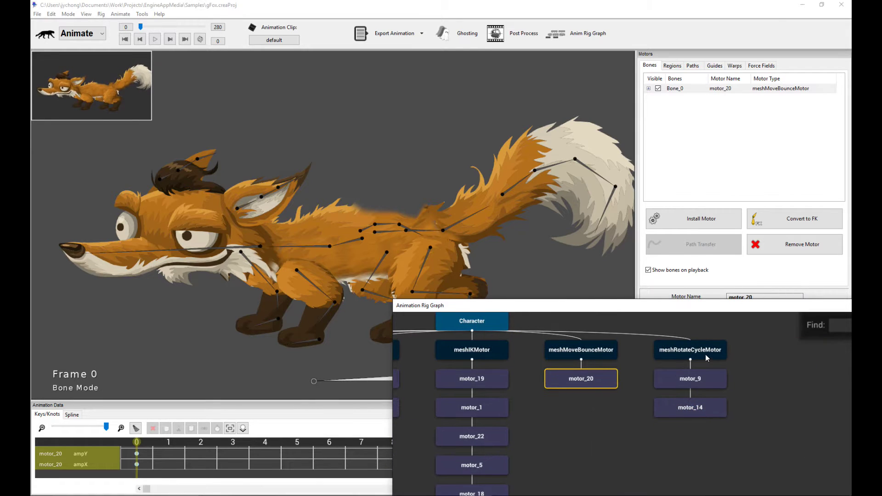
drag(554, 306, 651, 296)
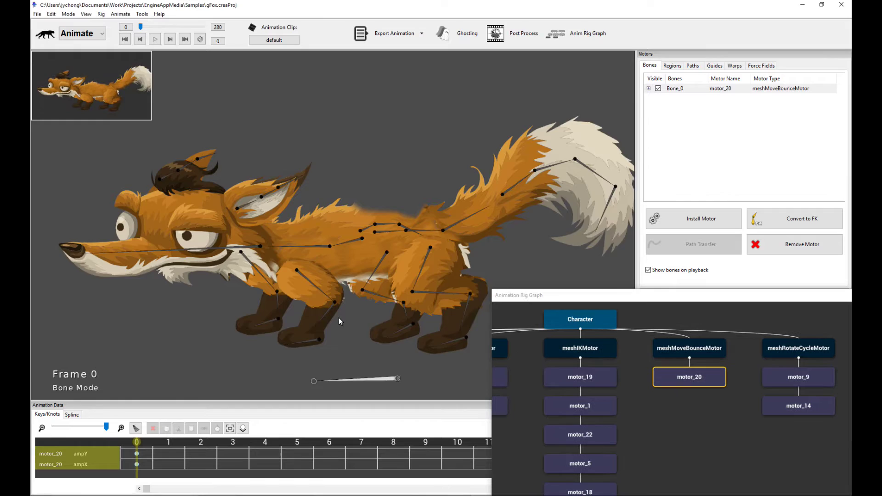
- Isolate the meshIKMotor class in the rig graph and examine its bones on the fox's legs
scroll(338, 317, up, 3)
drag(403, 334, 384, 244)
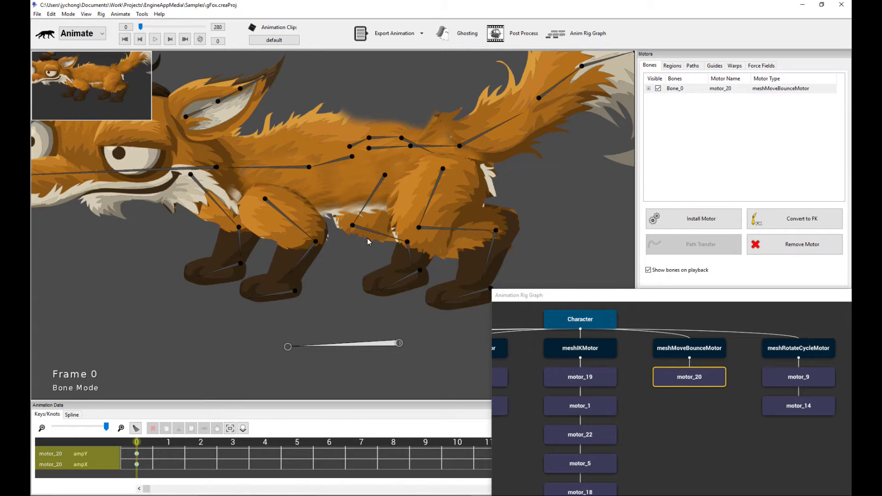
drag(657, 402, 660, 397)
click(572, 344)
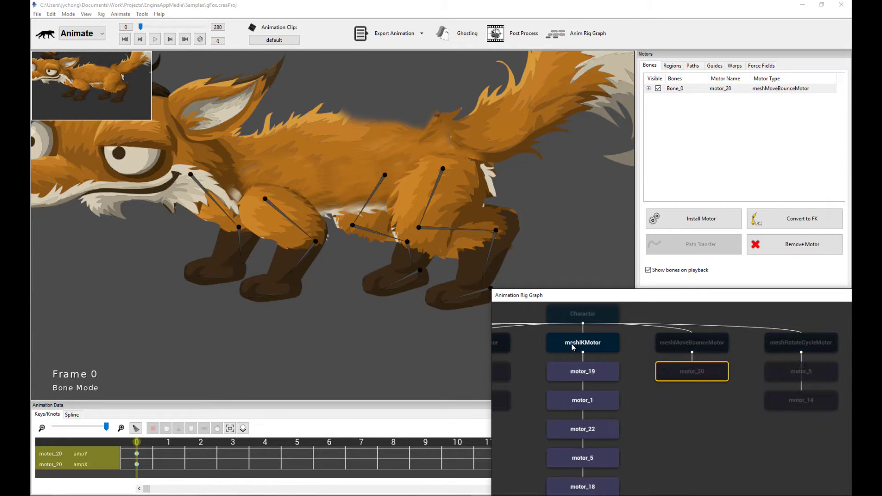
drag(388, 309, 349, 335)
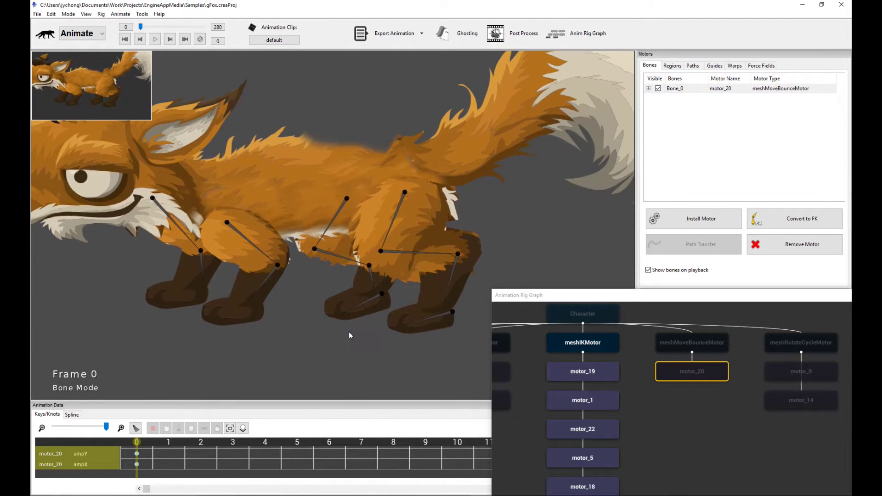
- Select the individual meshIKMotor motors in turn to examine which leg bones and target each one controls
click(570, 370)
click(583, 402)
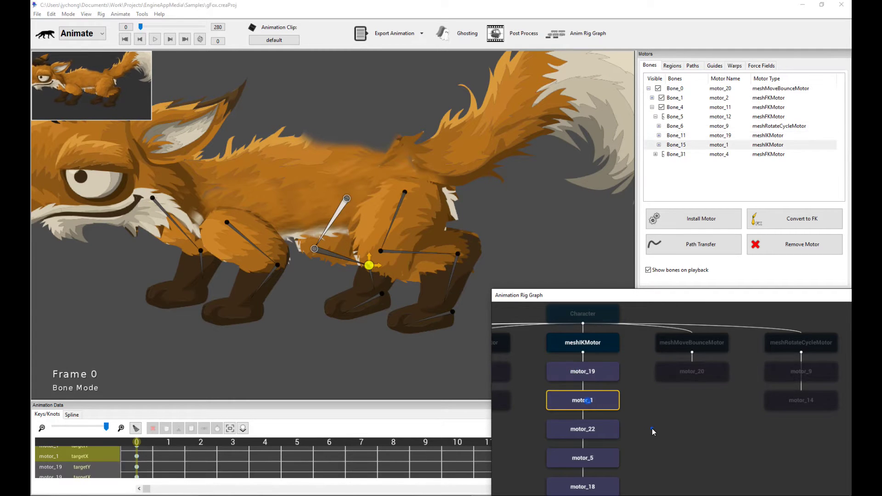
scroll(634, 404, down, 3)
click(598, 364)
click(600, 418)
click(597, 446)
click(602, 390)
click(596, 358)
click(592, 330)
click(591, 341)
click(589, 366)
click(593, 396)
click(434, 368)
- Isolate the meshFreeFKMotor class in the rig graph to show only its bones on the fox
drag(689, 389, 769, 406)
drag(569, 420, 593, 420)
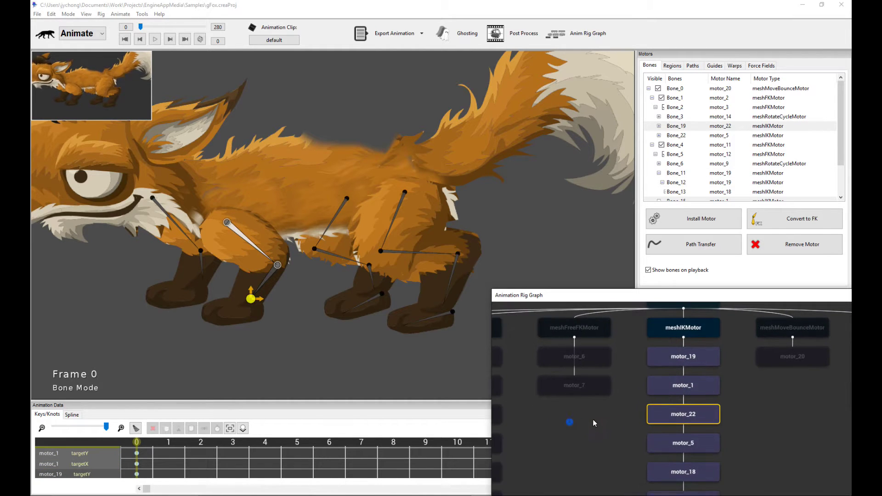
click(585, 329)
- Alternate between motor_6 and motor_7 to compare the Free FK bones of the two front feet
click(580, 357)
click(577, 388)
click(580, 359)
click(579, 379)
click(583, 353)
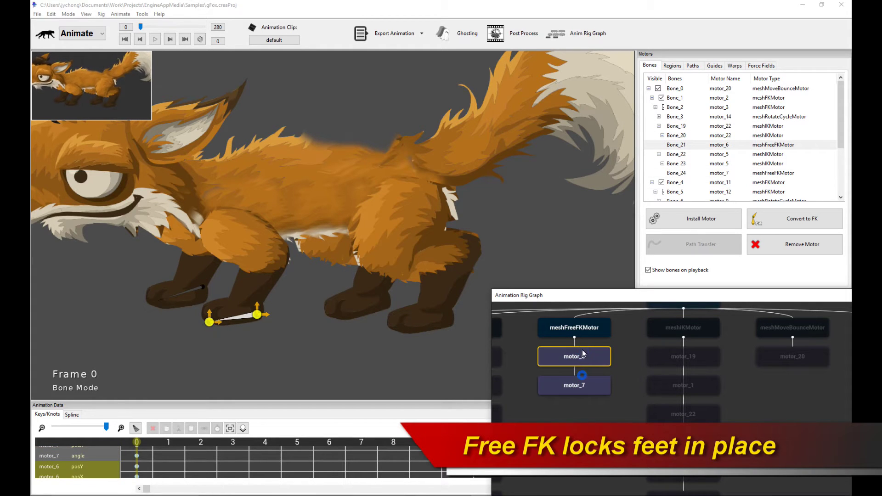
click(556, 384)
click(572, 356)
click(575, 381)
click(579, 359)
click(585, 387)
click(586, 363)
click(585, 385)
click(587, 363)
click(585, 385)
click(586, 362)
click(585, 380)
click(584, 359)
click(581, 381)
click(586, 352)
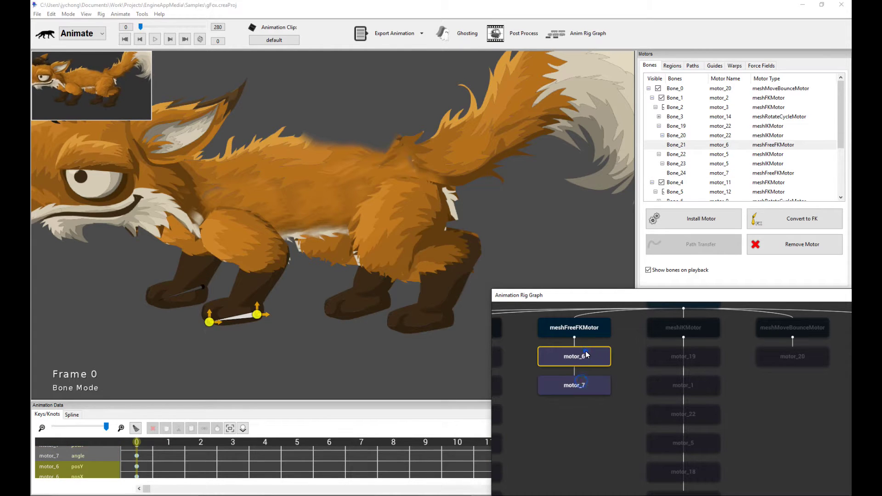
click(586, 388)
click(586, 354)
- Deselect the foot bone and play the idle animation to watch the two front feet closely
click(352, 360)
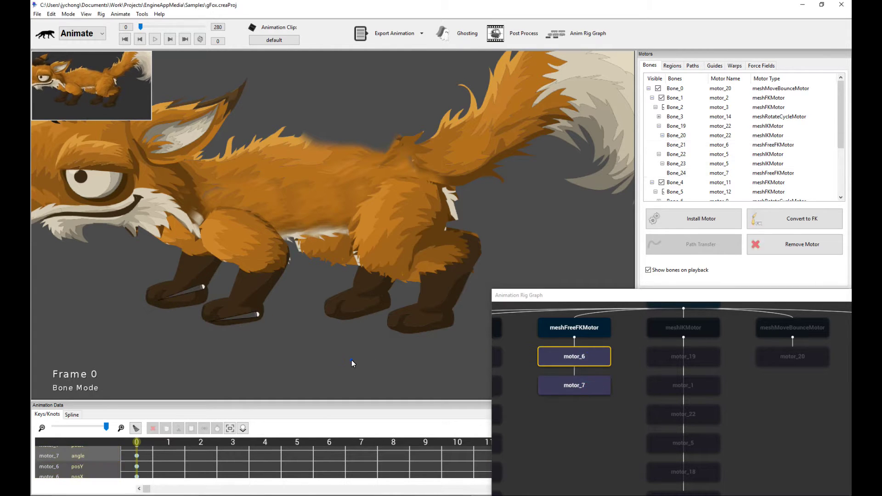
key(space)
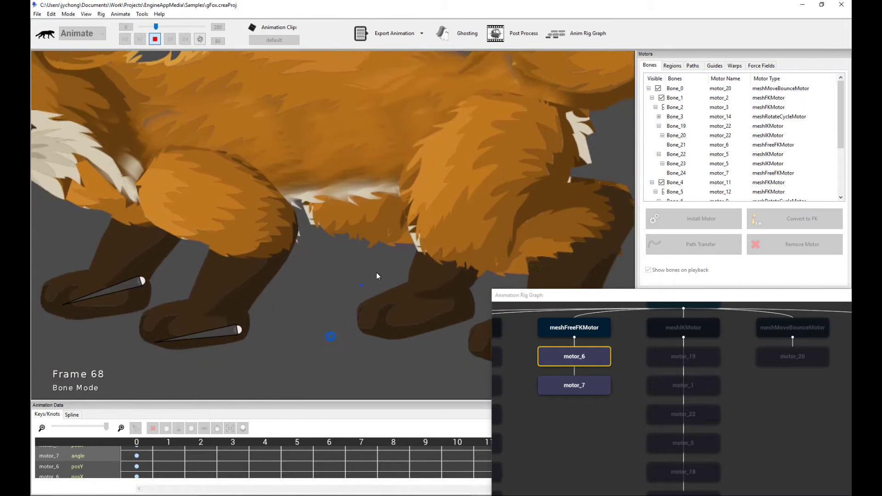
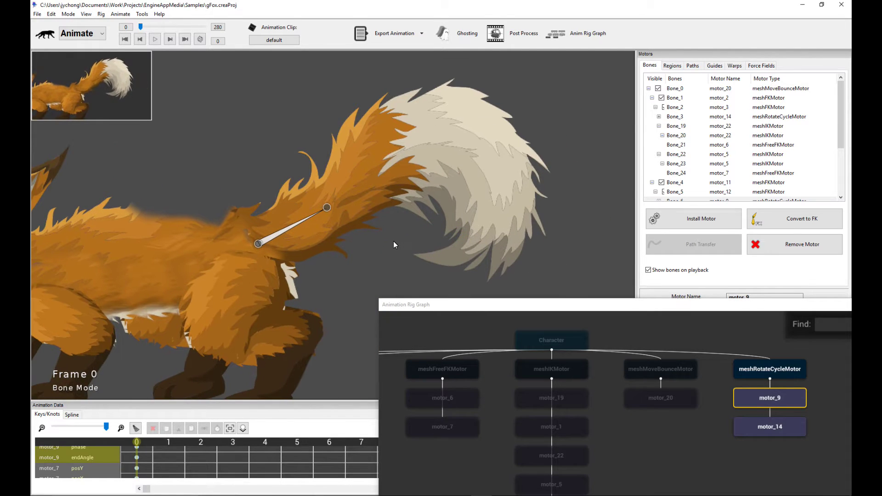
scroll(393, 241, up, 2)
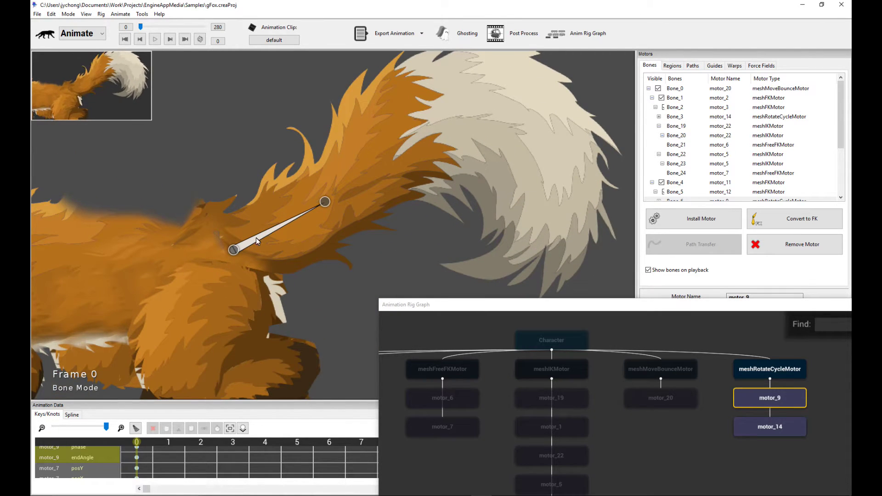
- Isolate the meshBendPhysicsMotor class in the rig graph and select motor_8 to show its bone in the tail
click(706, 363)
drag(652, 449, 528, 352)
drag(488, 425, 632, 413)
drag(571, 419, 618, 406)
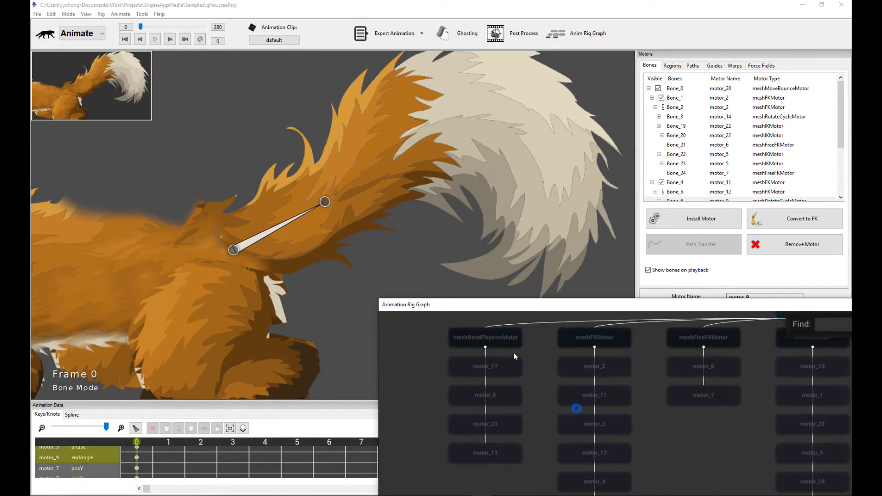
click(496, 338)
click(500, 405)
click(500, 416)
click(520, 398)
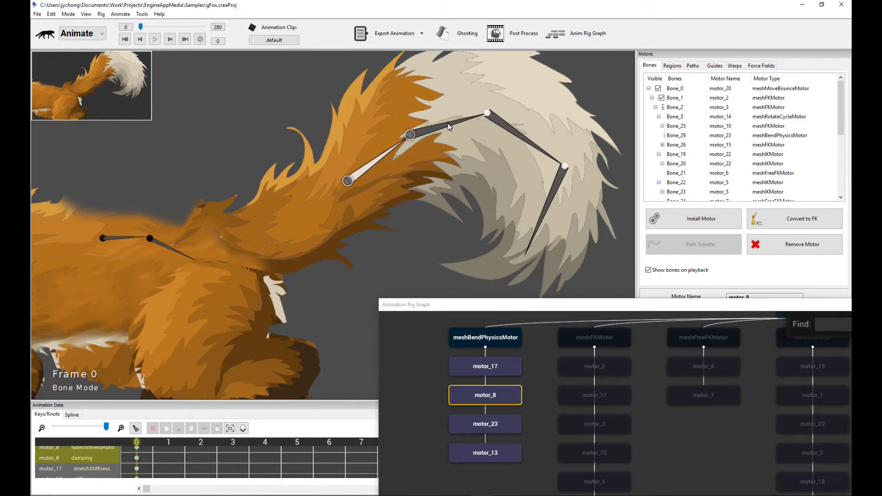
- Select the tail's bend physics bones in turn to examine the chain, and clear the selection
click(530, 132)
click(547, 154)
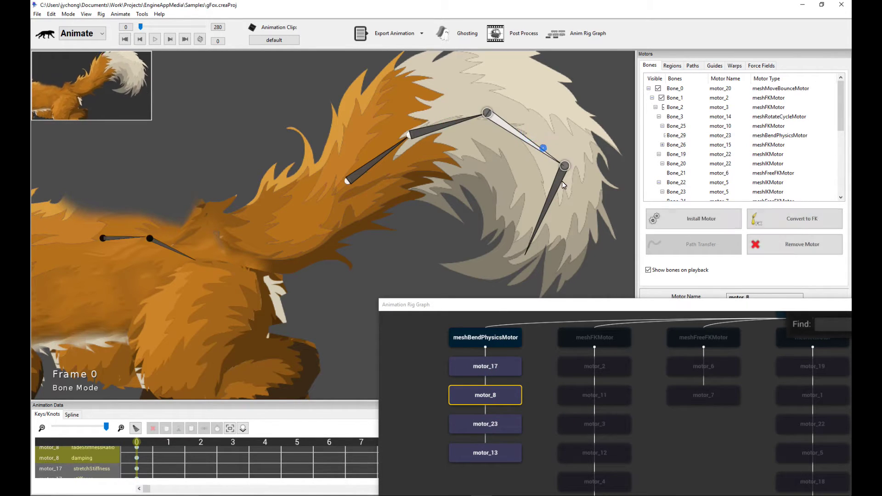
click(455, 121)
scroll(475, 232, down, 3)
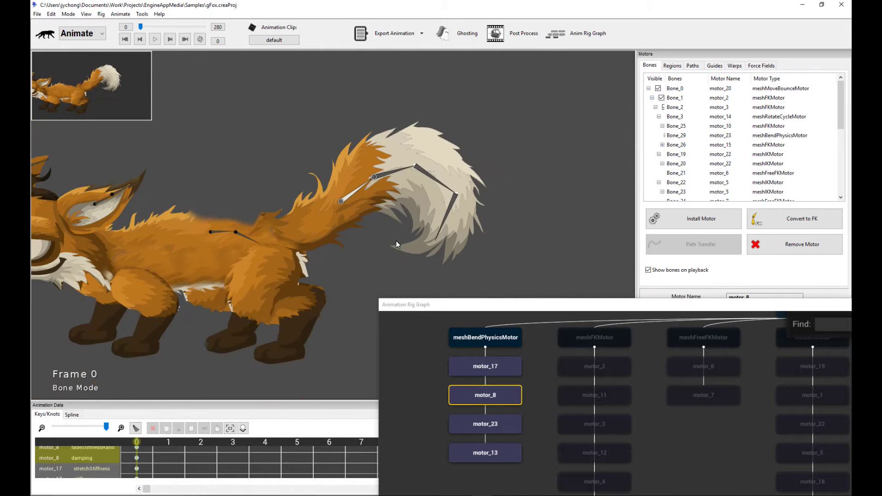
click(354, 253)
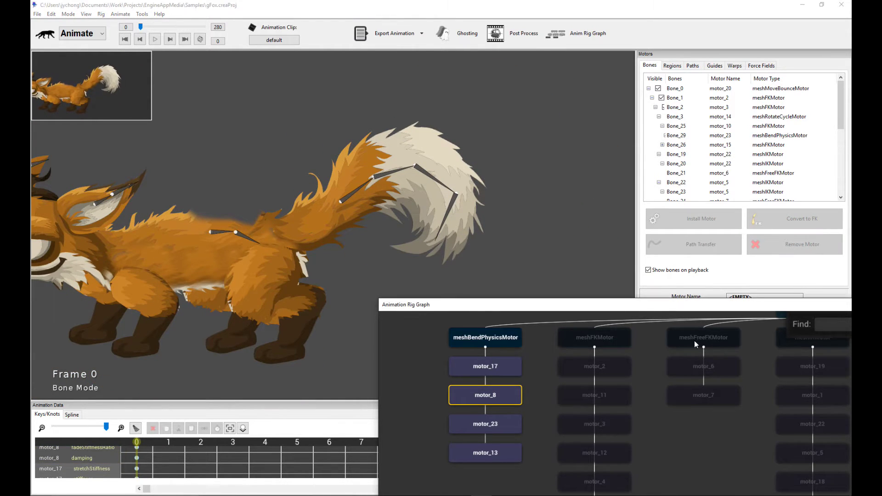
- Clear the class isolation to show all bones and play the idle animation to watch the tail
drag(691, 356, 632, 417)
click(738, 373)
click(493, 228)
key(space)
drag(331, 244, 398, 225)
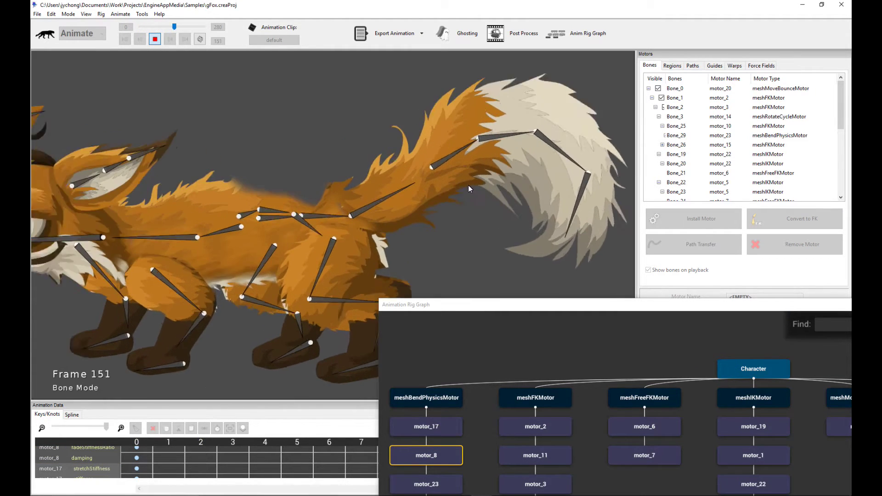
- Turn on Repeat for playback and run the idle animation as a loop
scroll(467, 186, up, 4)
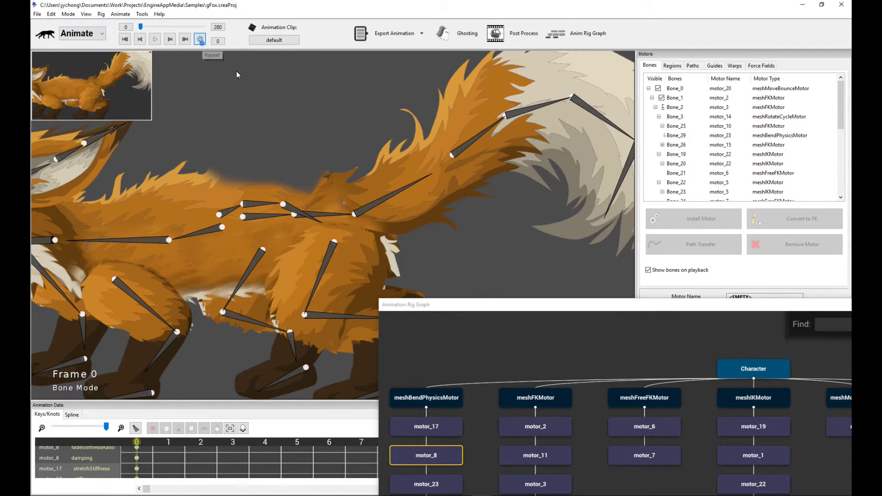
key(space)
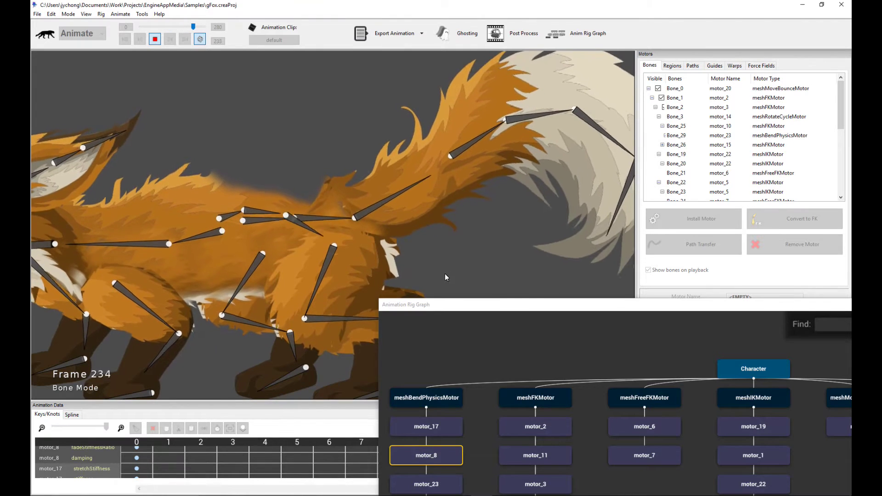
key(space)
- Select the fox's head bone driven by motor_14 and play the clip to watch its rotate cycle motion
drag(419, 184, 478, 175)
scroll(403, 153, up, 3)
drag(369, 145, 426, 149)
click(316, 211)
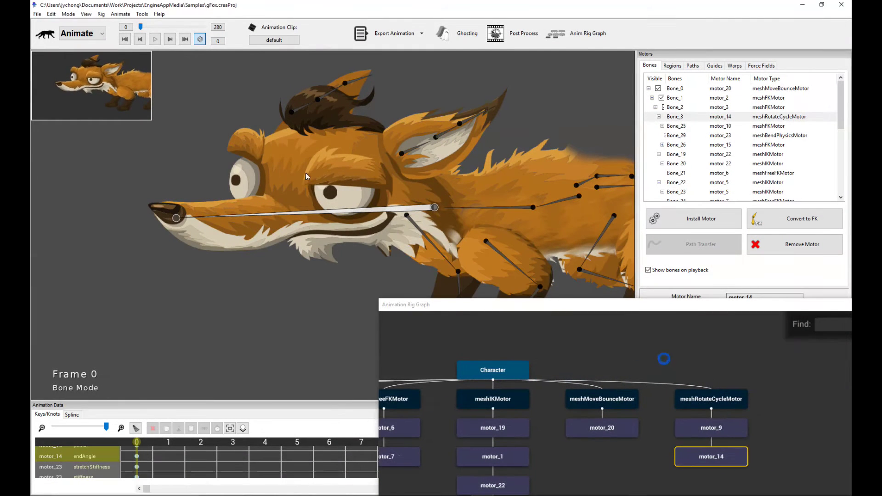
key(space)
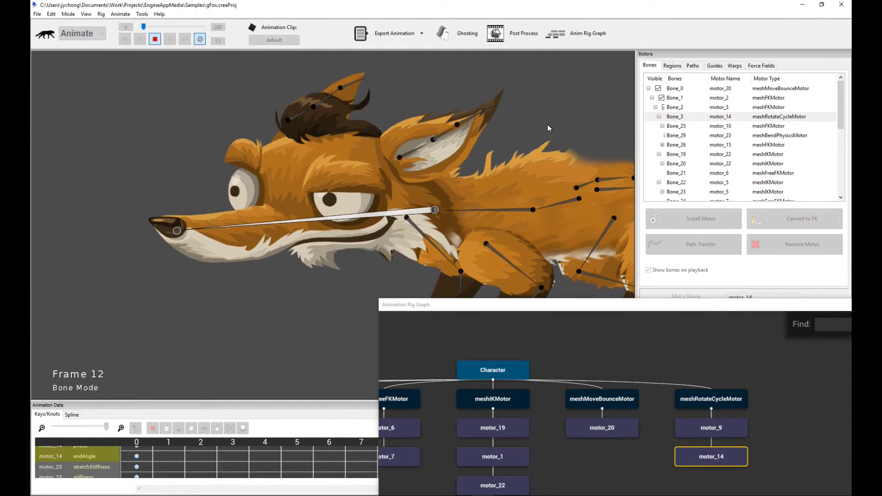
key(space)
- Select the ear bones, isolate the meshBendPhysicsMotor class and play the clip to examine the ears' motion
drag(532, 125, 512, 136)
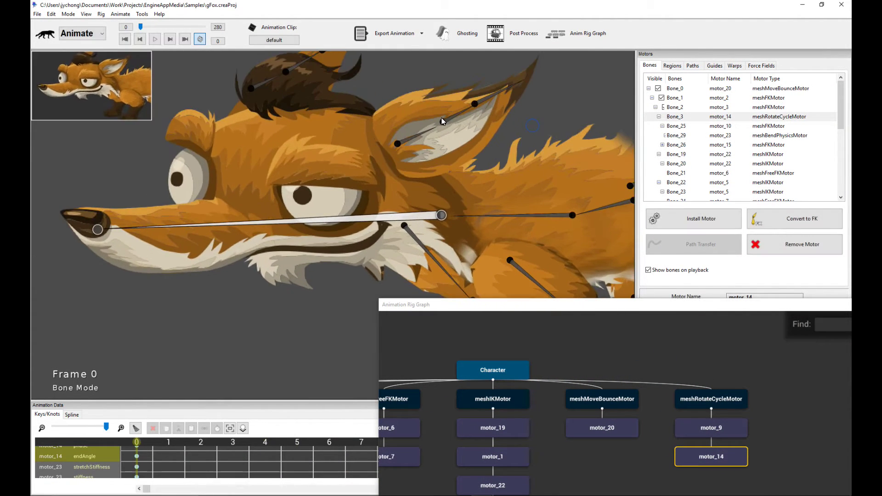
click(447, 108)
click(340, 102)
drag(530, 393, 733, 406)
click(571, 398)
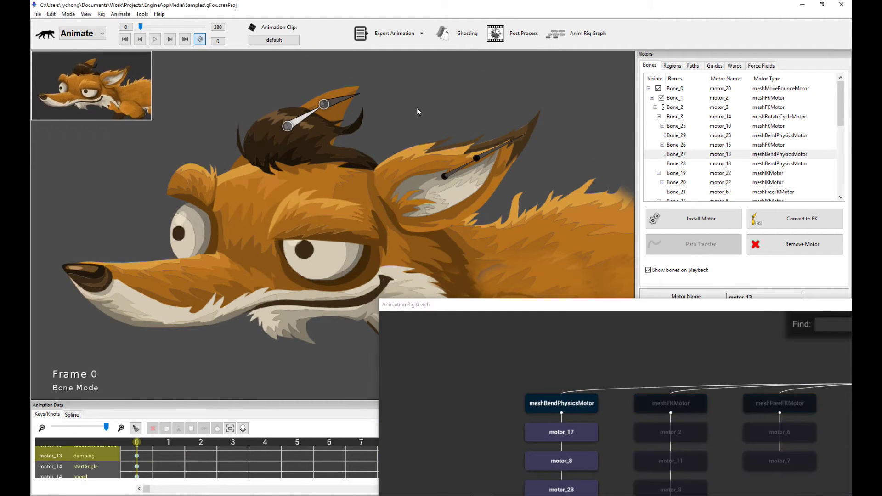
key(space)
key(space)
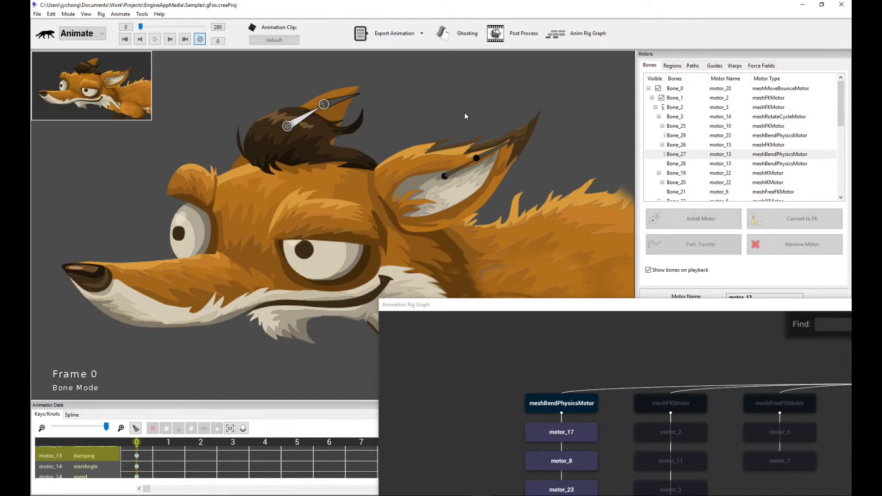
- Clear the class isolation and play the idle animation with the whole fox in view
click(465, 112)
scroll(463, 127, down, 8)
scroll(436, 126, up, 2)
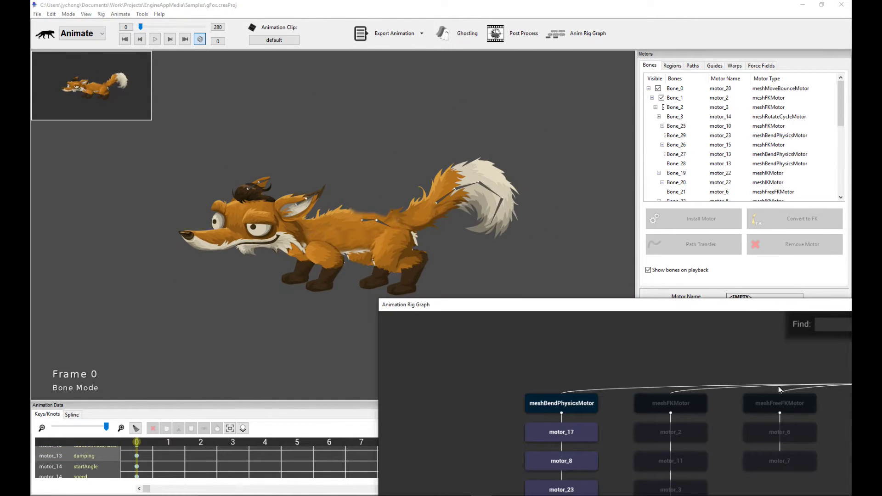
scroll(480, 225, up, 3)
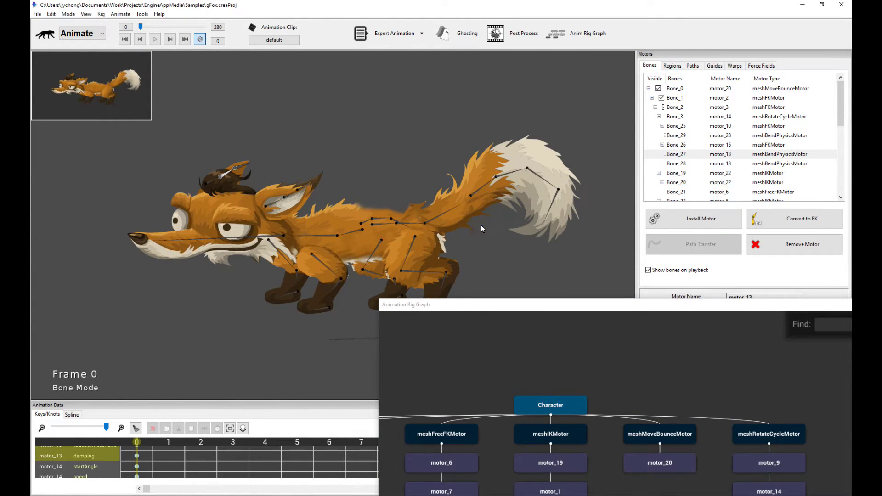
key(space)
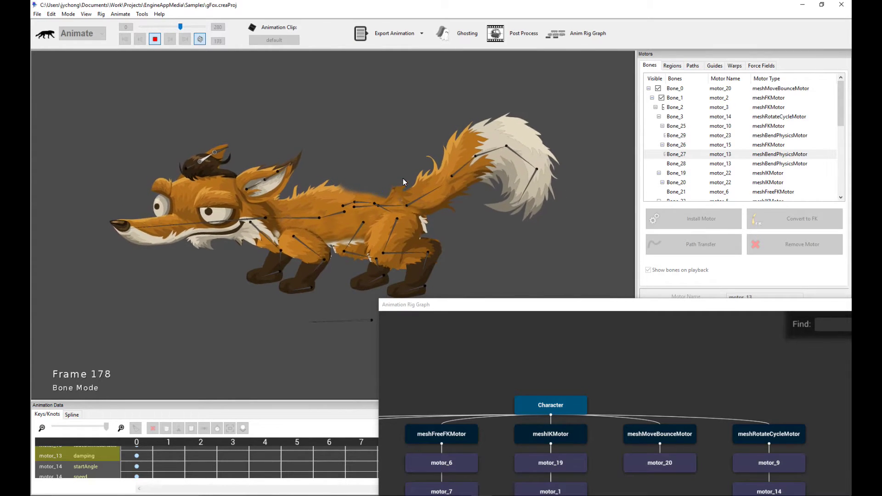
key(space)
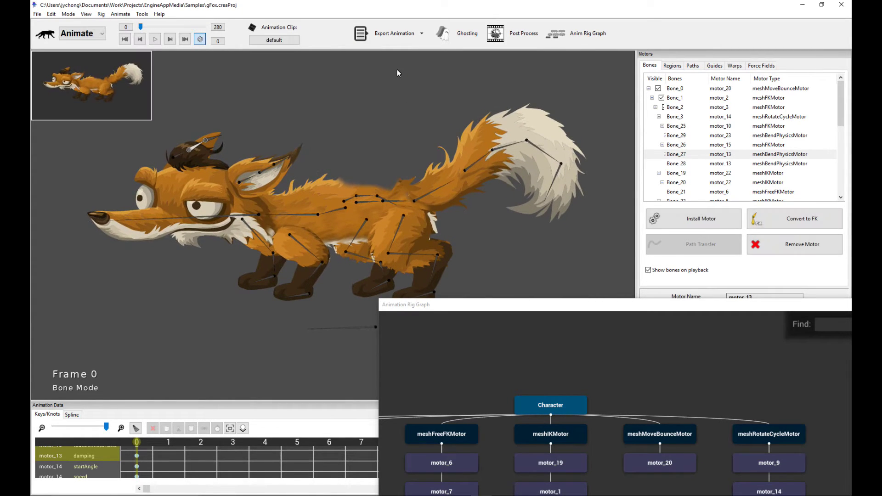
- Close the rig graph window and load the run animation clip
click(276, 40)
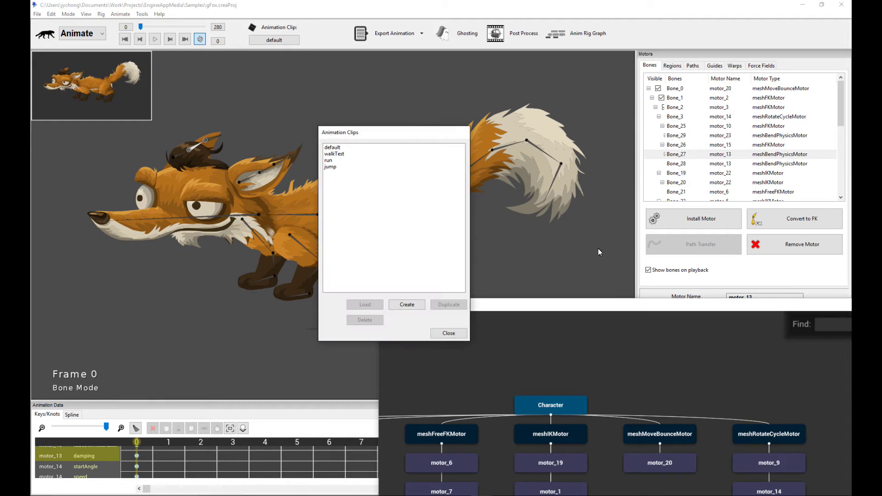
click(449, 333)
drag(591, 305, 370, 305)
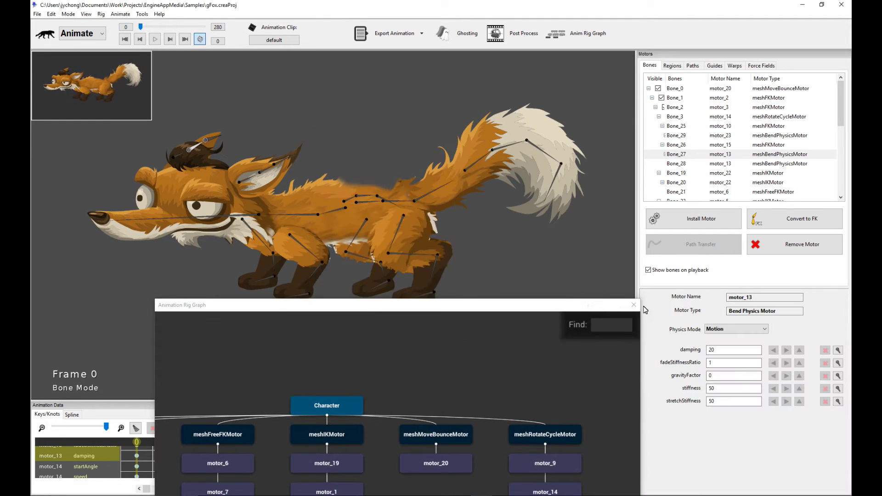
click(276, 40)
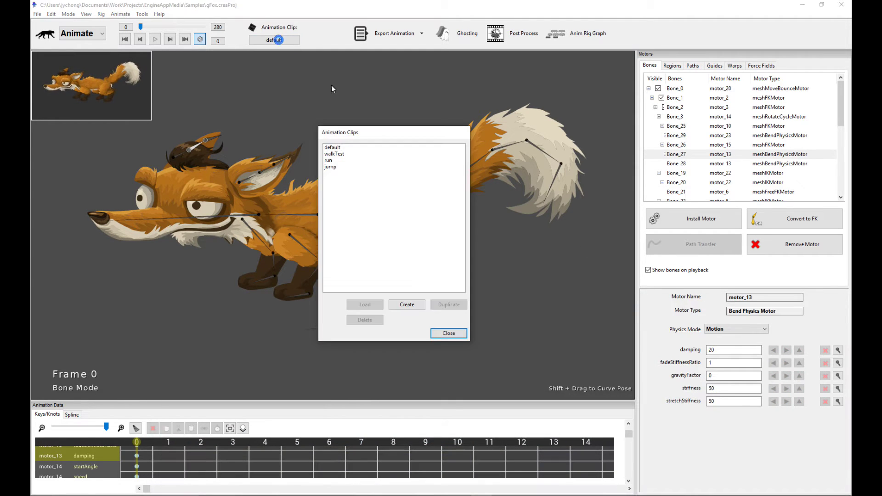
double_click(335, 160)
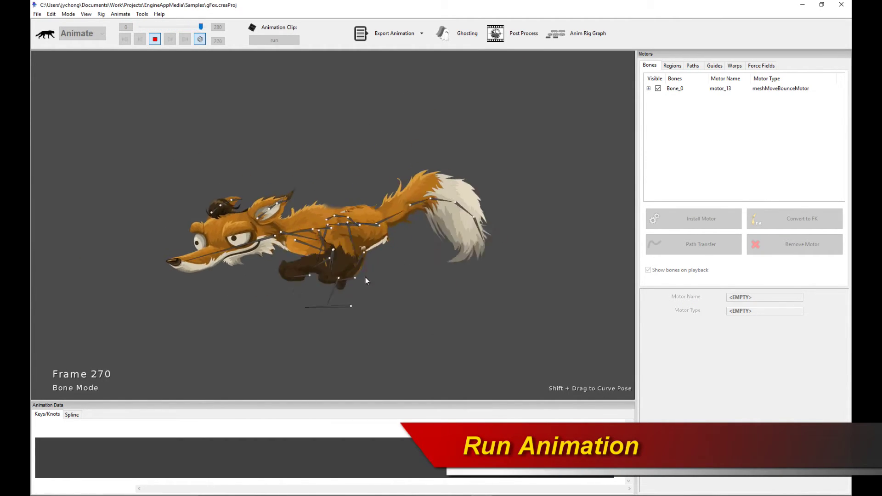
- Select the front and back leg bones of the run clip to examine their Custom Cycle motors
scroll(401, 258, up, 4)
click(265, 246)
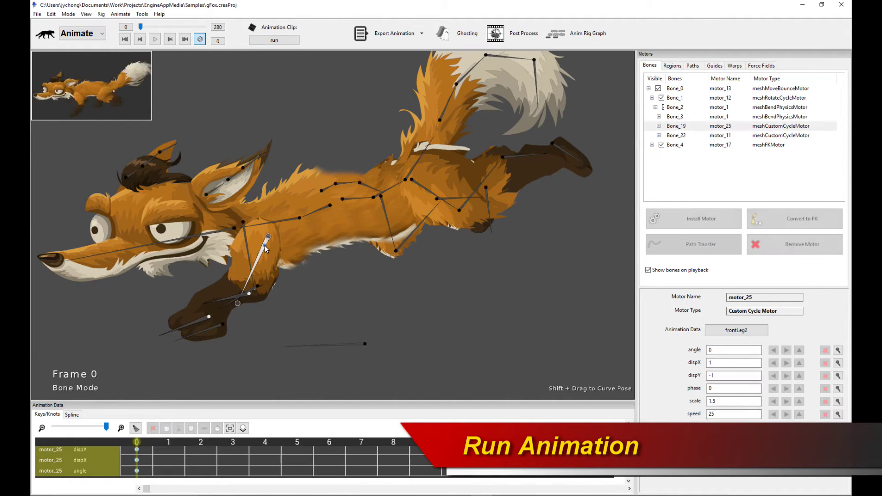
click(436, 192)
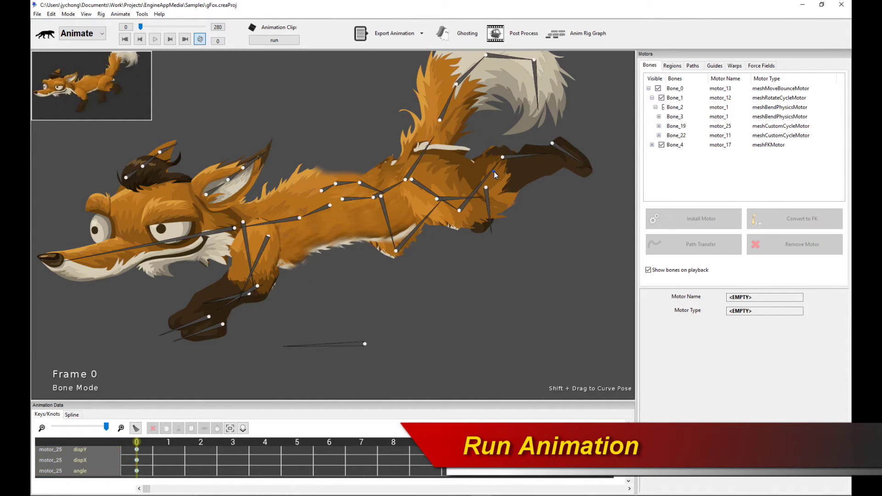
click(419, 193)
click(362, 302)
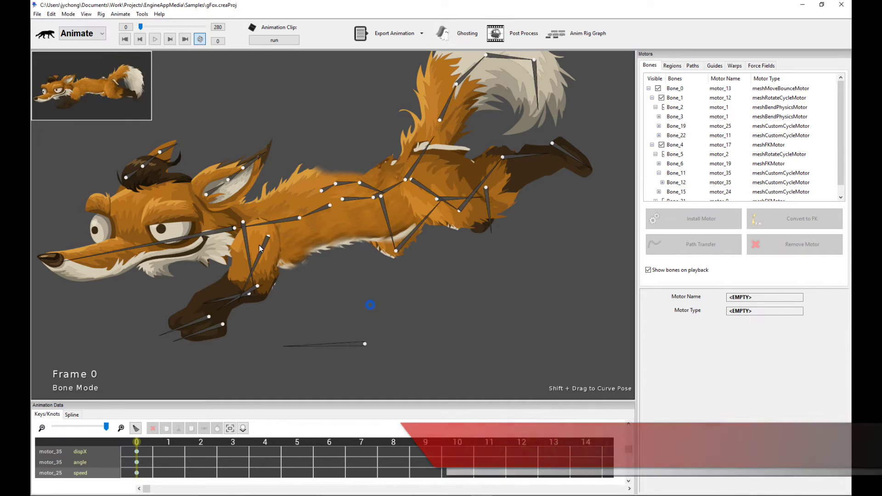
click(264, 246)
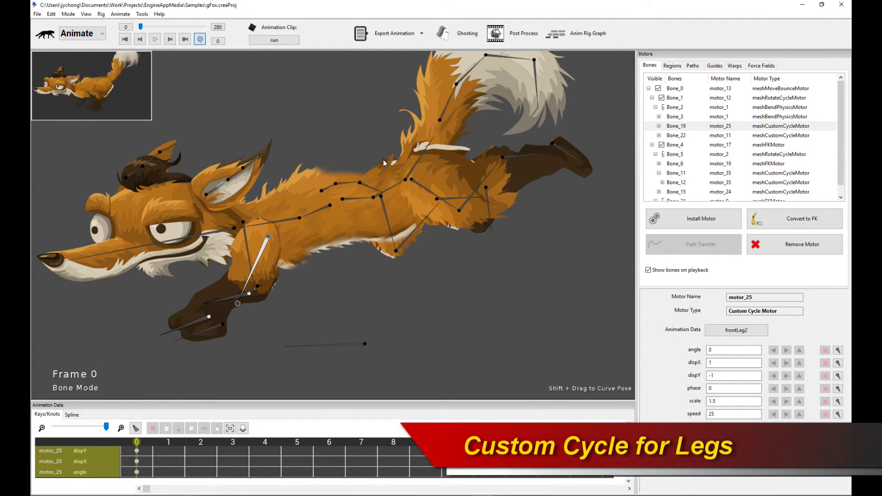
- Load the walkTest animation clip and play it
click(290, 44)
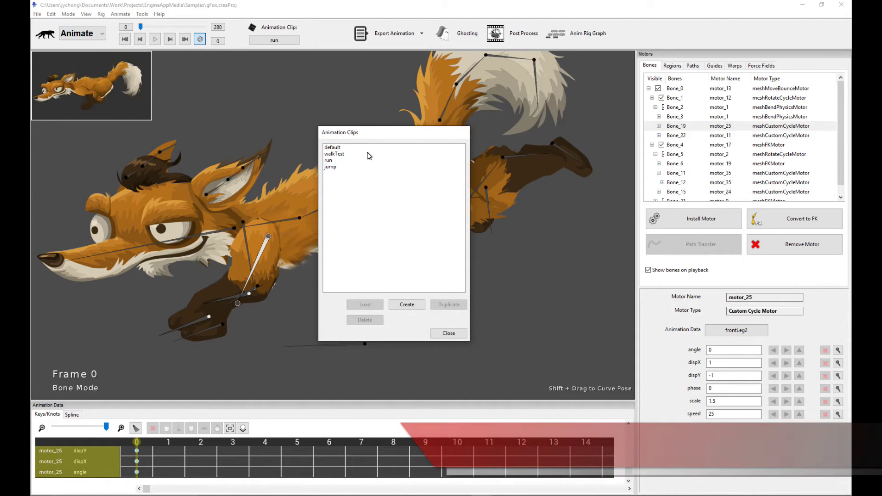
click(345, 154)
double_click(345, 153)
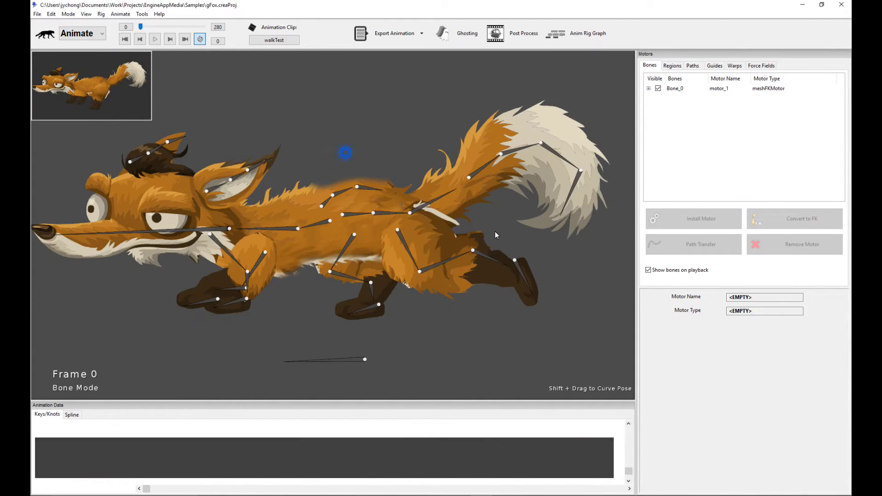
scroll(404, 296, down, 2)
scroll(402, 296, up, 4)
key(space)
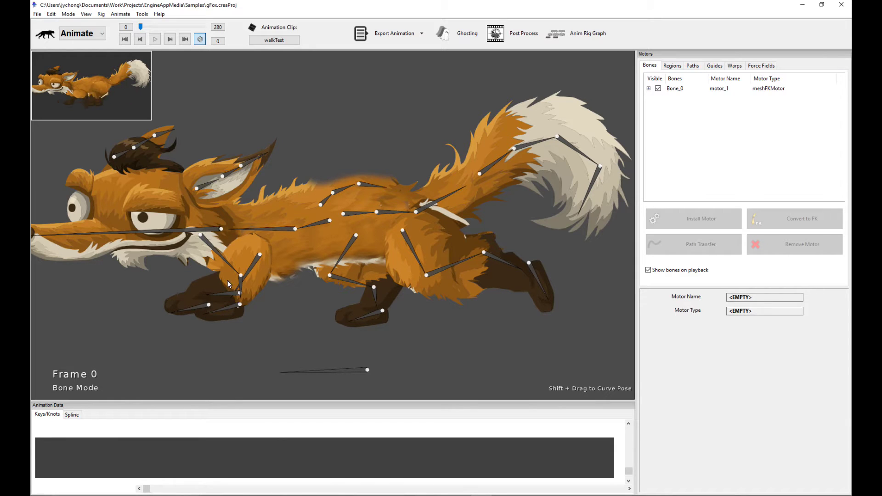
- Select a front leg bone, then enlarge the Animation Data area and fit more frames to examine the leg's keyframes
click(254, 261)
click(255, 261)
click(281, 327)
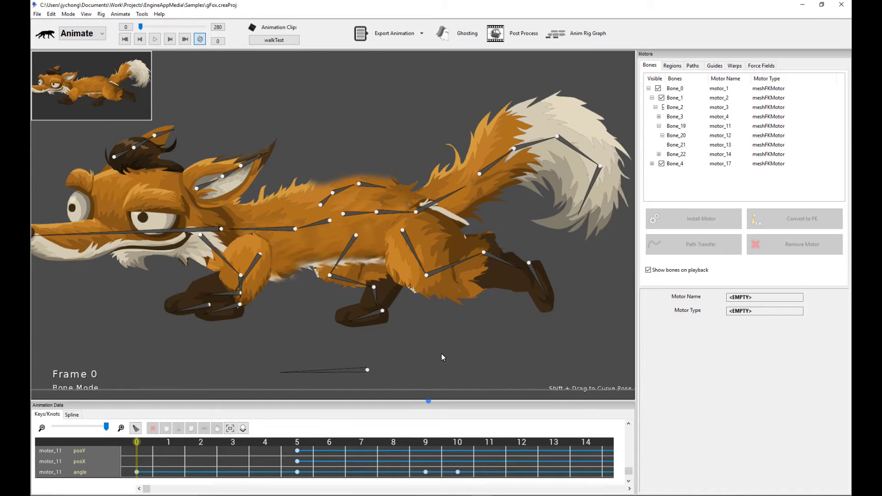
drag(432, 401, 428, 312)
drag(109, 340, 70, 342)
mouse_move(131, 352)
mouse_down()
mouse_move(351, 354)
mouse_move(123, 355)
mouse_move(299, 346)
mouse_move(118, 357)
mouse_move(337, 352)
mouse_move(117, 362)
mouse_move(338, 357)
mouse_move(113, 359)
mouse_move(120, 359)
mouse_up()
- Open Capture Animation to review the existing leg captures, cancel it, and scrub the first frames of walkTest
click(120, 14)
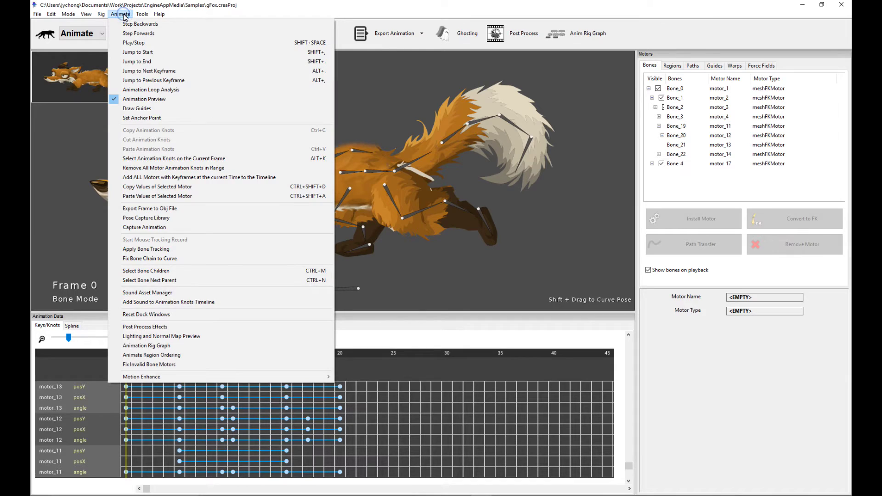
click(187, 227)
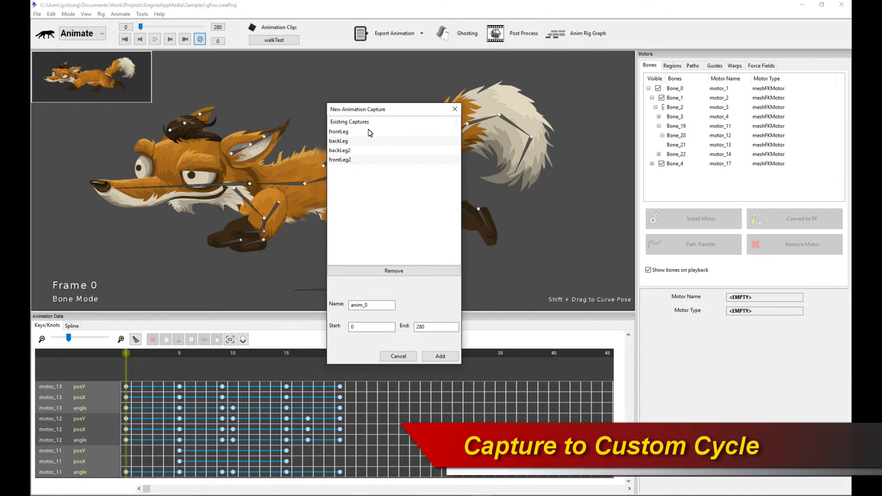
click(398, 357)
drag(132, 352, 105, 355)
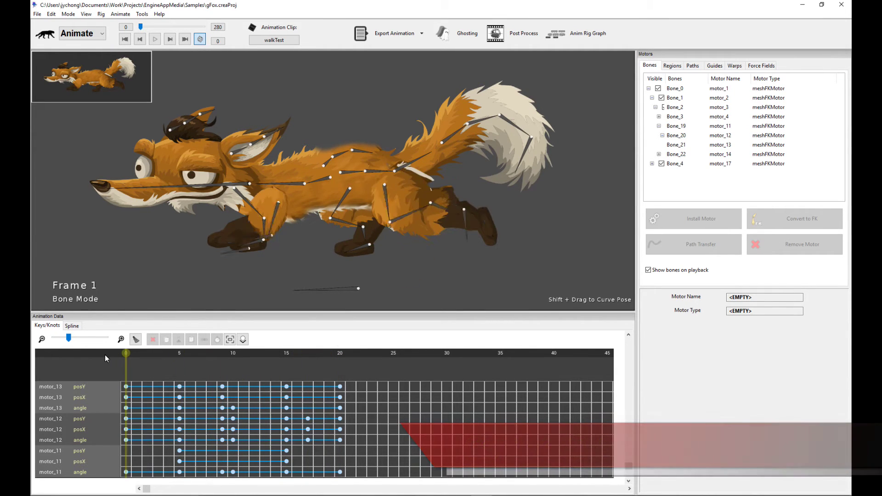
- Reload the run clip and select the upper front leg bone to examine motor_25's custom cycle settings
click(287, 40)
double_click(333, 161)
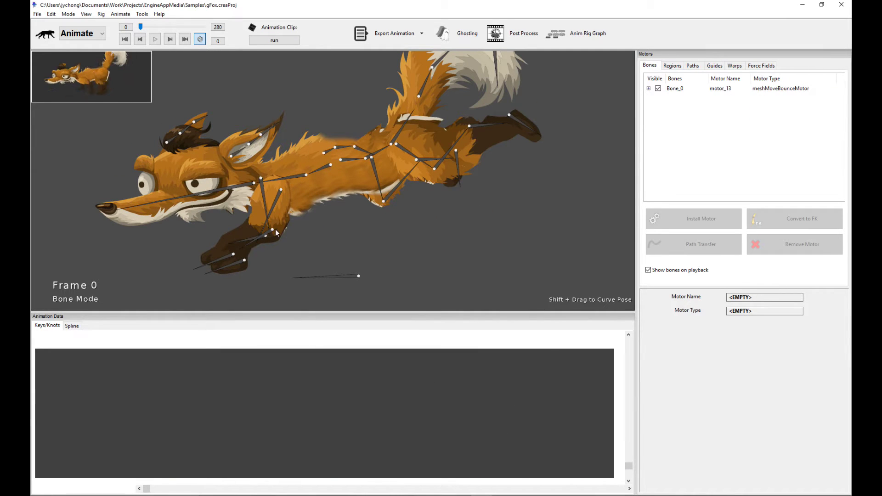
click(279, 199)
scroll(328, 230, up, 3)
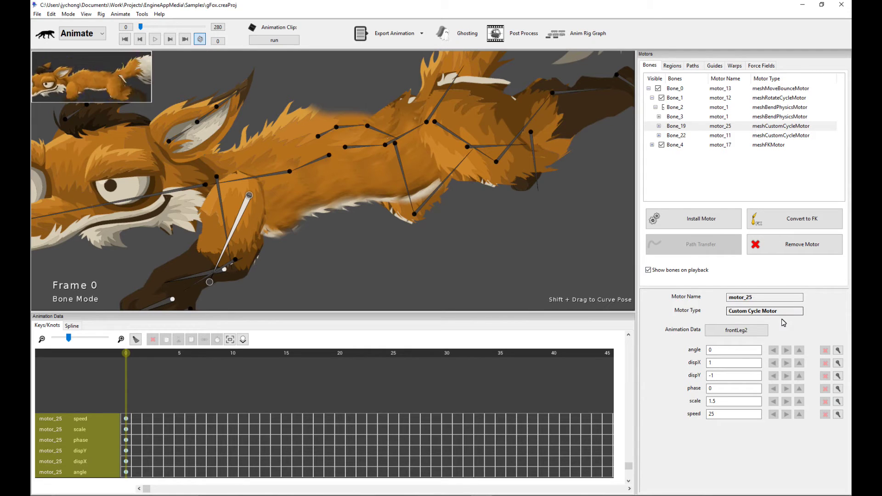
- Select the full chain of a front leg and a back leg to examine their custom cycle motors' captured animation data, then deselect
scroll(403, 250, down, 2)
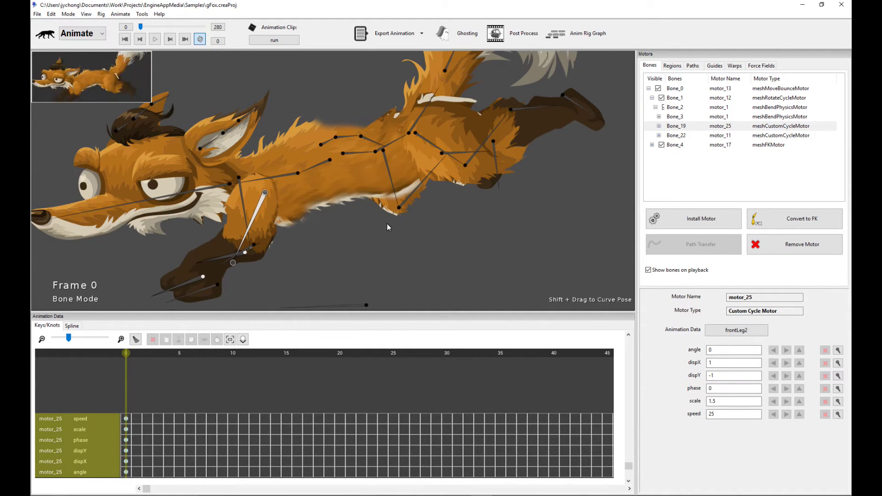
key(Down)
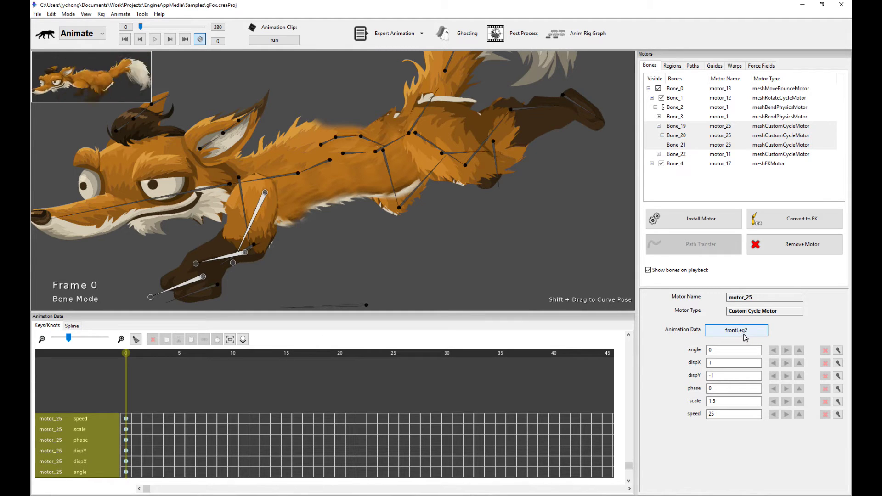
click(444, 171)
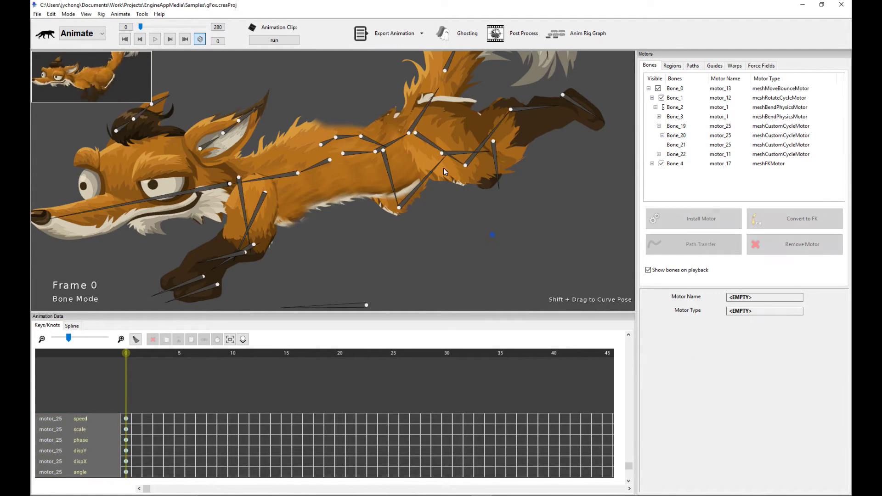
click(423, 139)
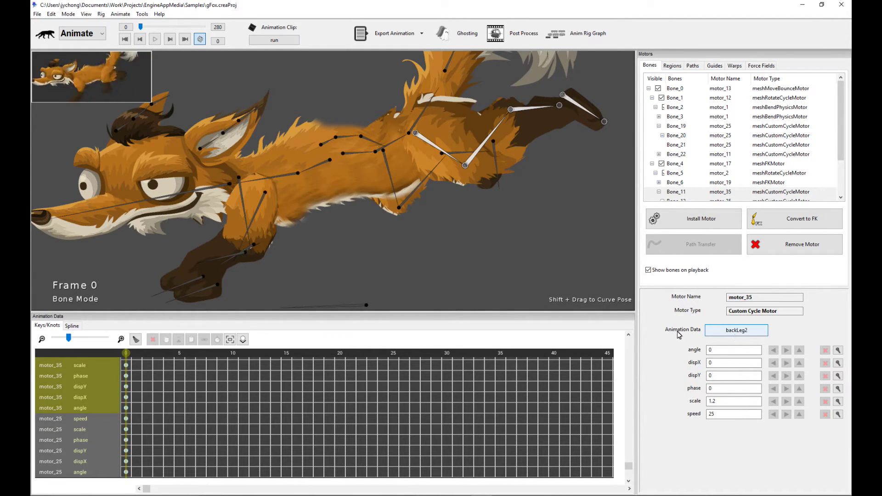
click(504, 265)
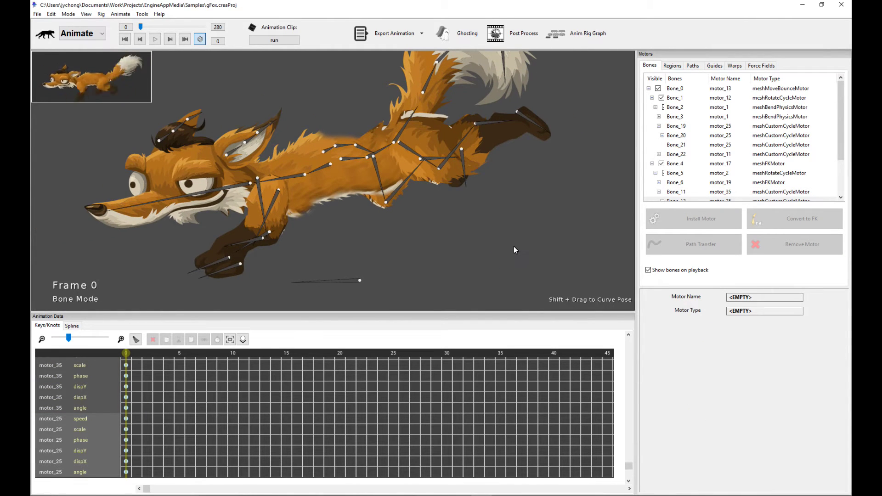
- Play the run clip and select the other front leg's lower bone to review motor_11's custom cycle settings
key(space)
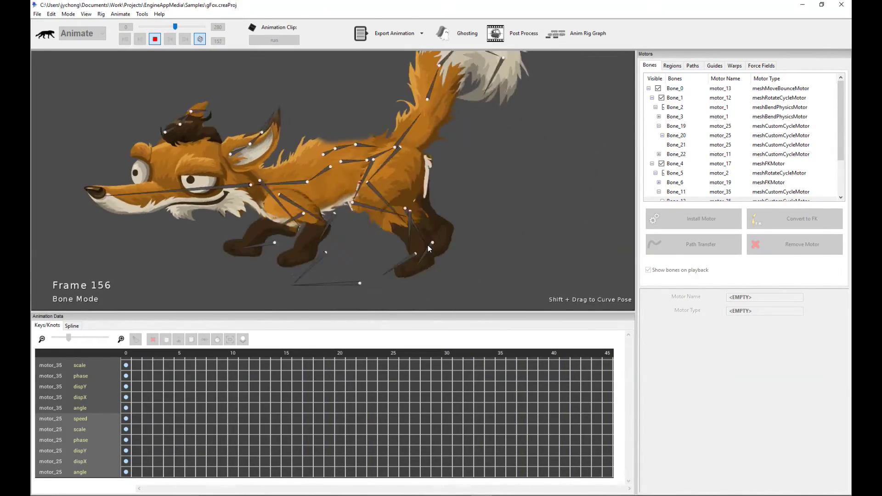
key(space)
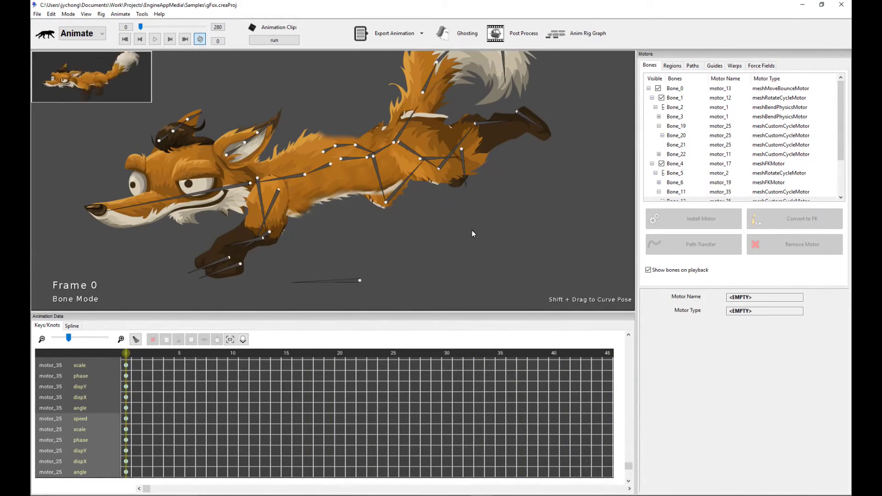
scroll(512, 214, up, 2)
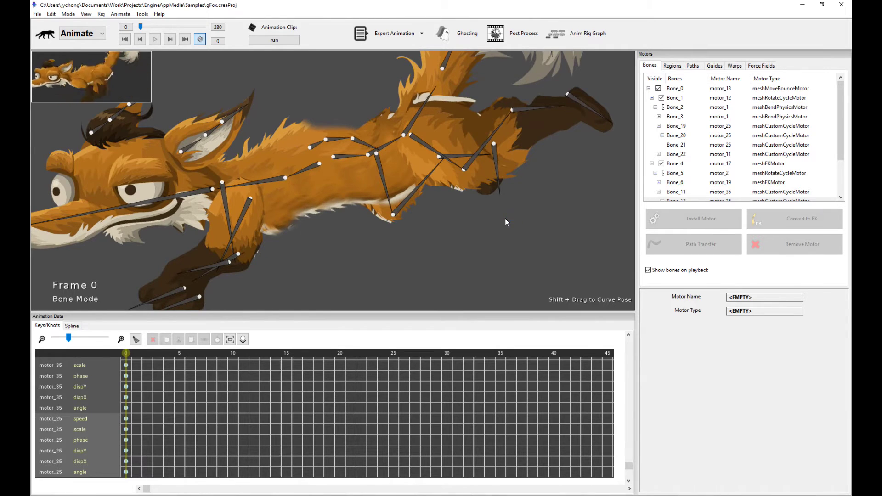
drag(269, 265, 287, 243)
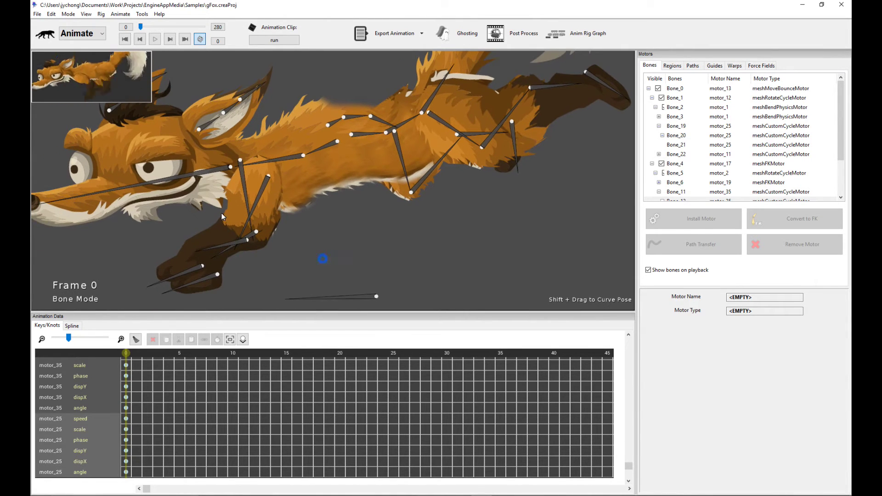
click(227, 251)
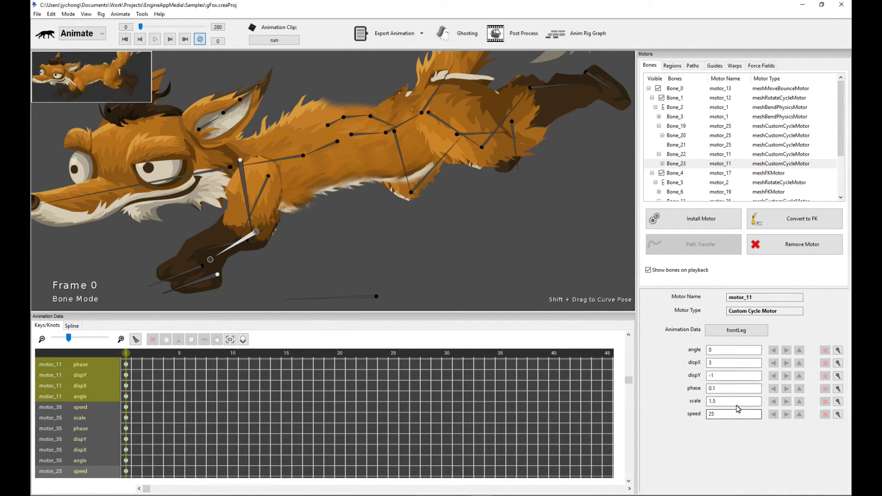
key(space)
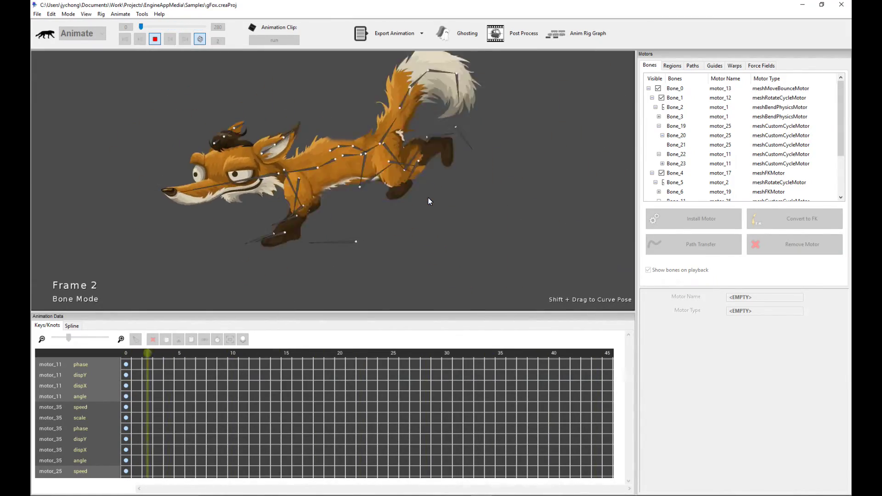
key(space)
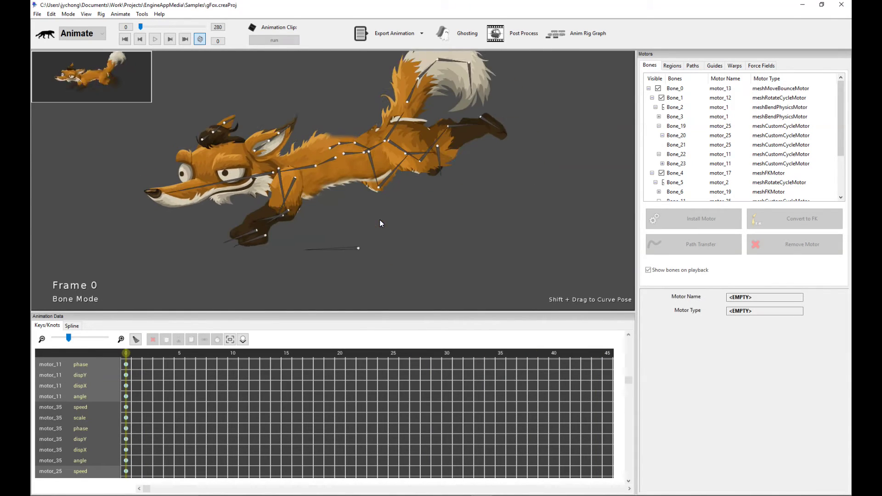
- Select the root bone beneath the fox to review its Move Bounce Motor settings, and play the clip to observe the bounce
scroll(379, 220, up, 3)
click(345, 272)
scroll(354, 271, up, 2)
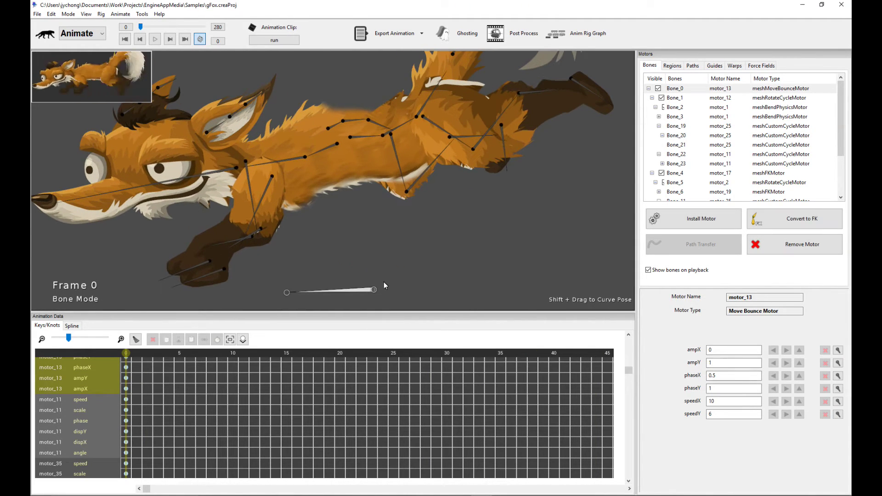
drag(379, 257, 379, 242)
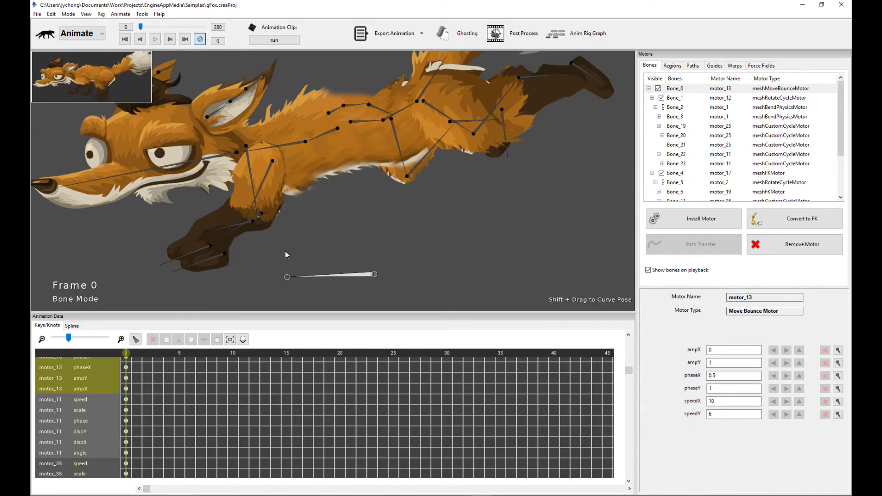
scroll(298, 264, up, 2)
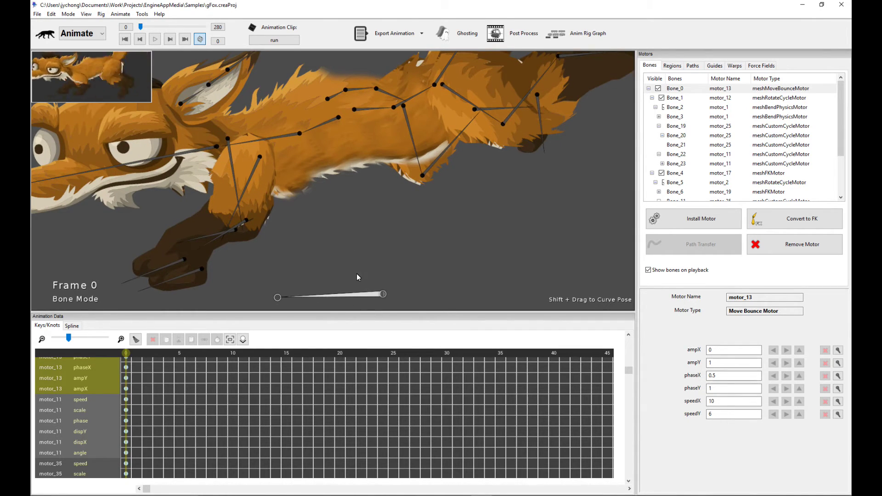
key(space)
scroll(410, 258, down, 3)
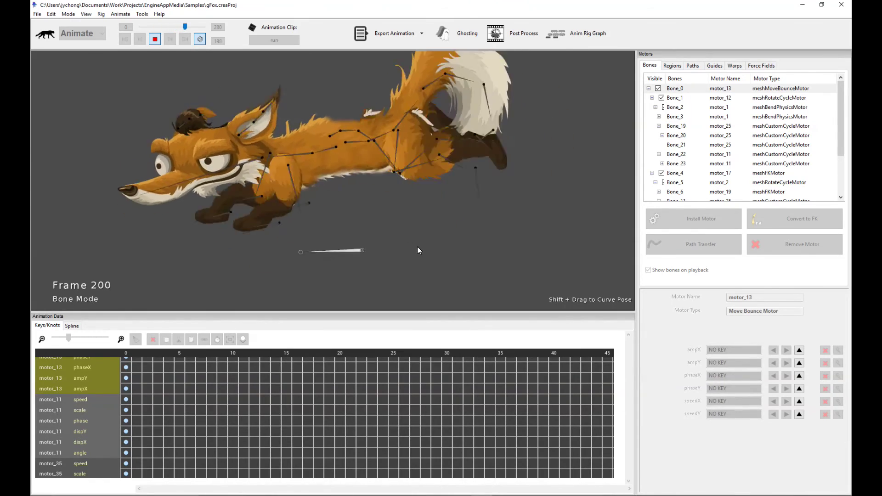
key(space)
- Select the hip and chest bones to compare their Rotate Cycle Motor settings, and play the run clip
scroll(442, 184, up, 3)
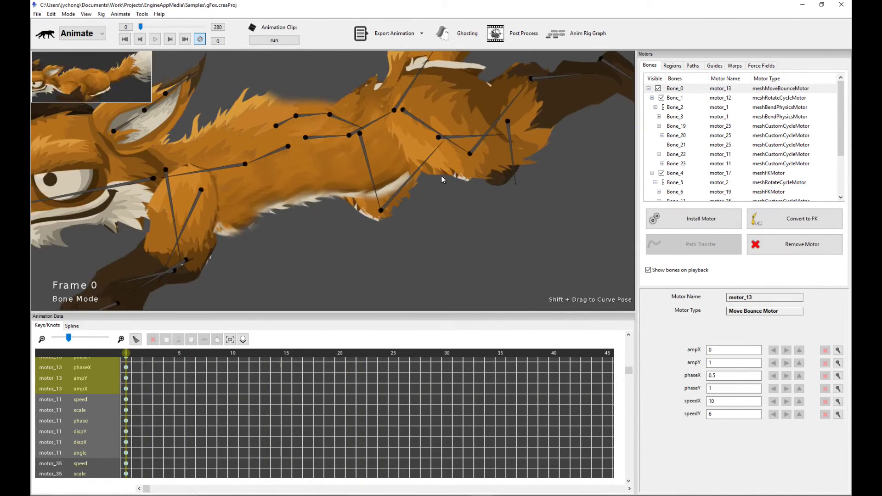
click(359, 129)
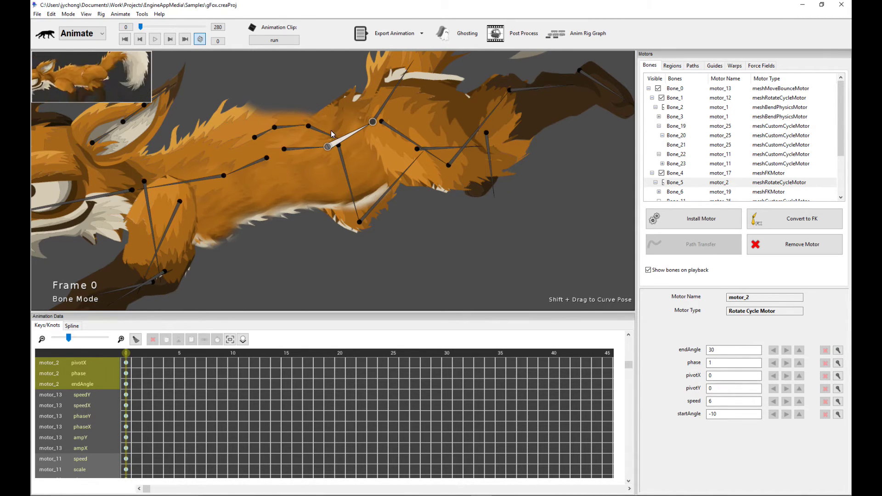
click(254, 164)
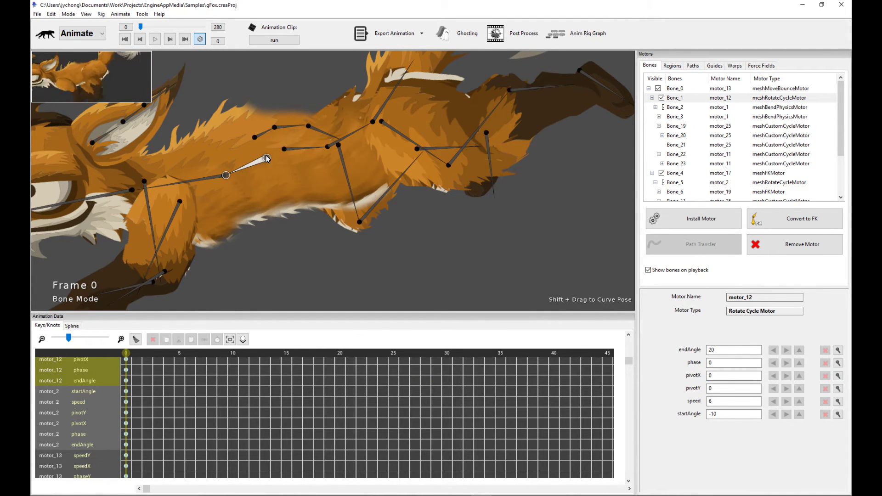
click(358, 128)
scroll(395, 164, down, 3)
key(space)
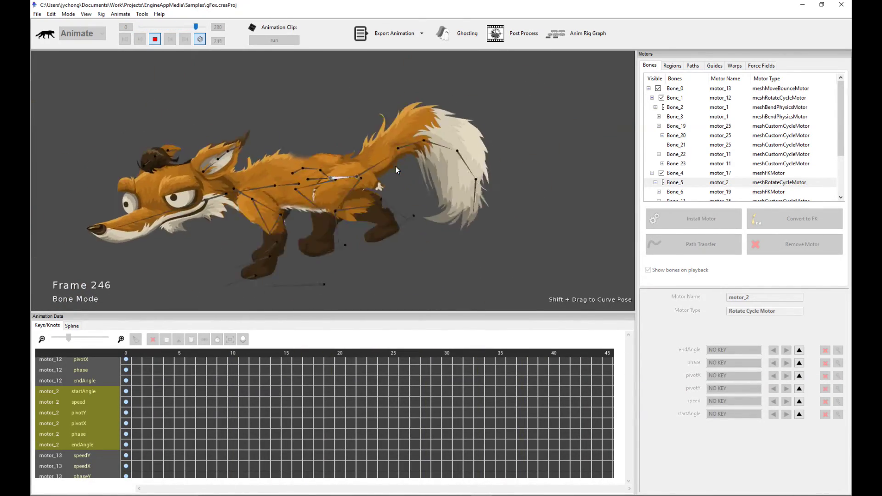
key(space)
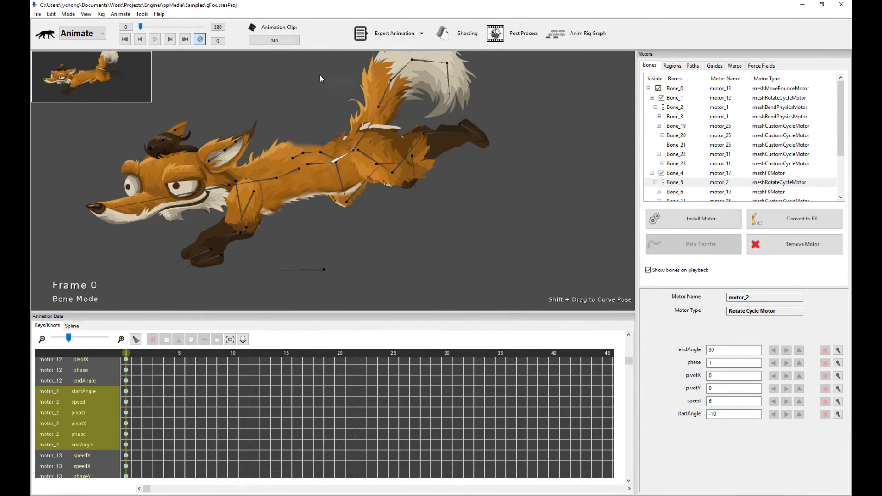
- Load the jump animation clip and play it
click(287, 40)
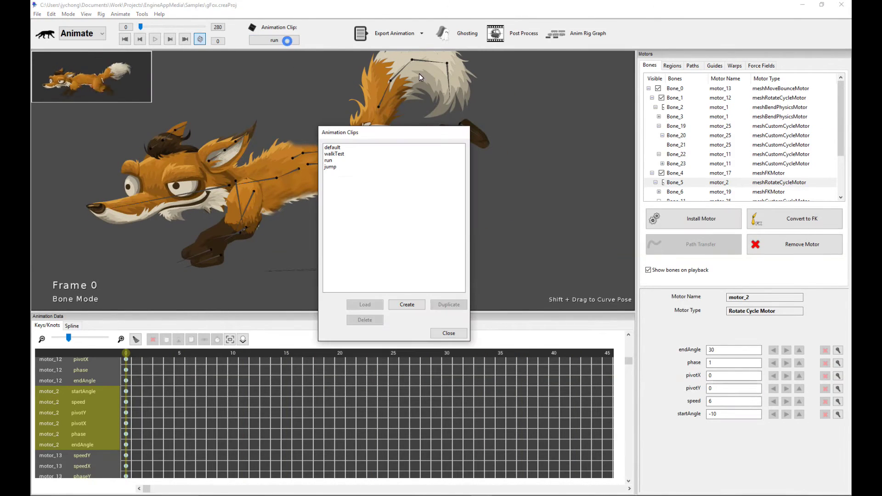
double_click(345, 168)
key(space)
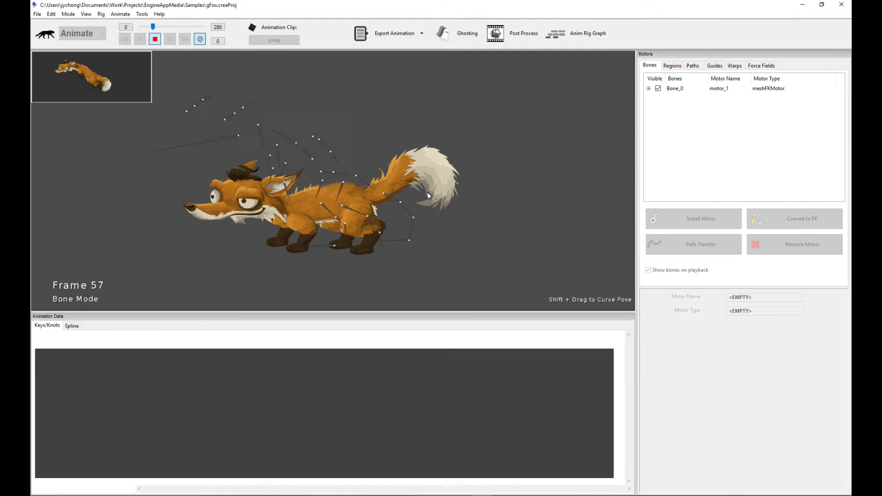
key(space)
- Select the fox's tail bone to review its Bend Physics Motor settings, replay the jump clip several times, and deselect
click(398, 177)
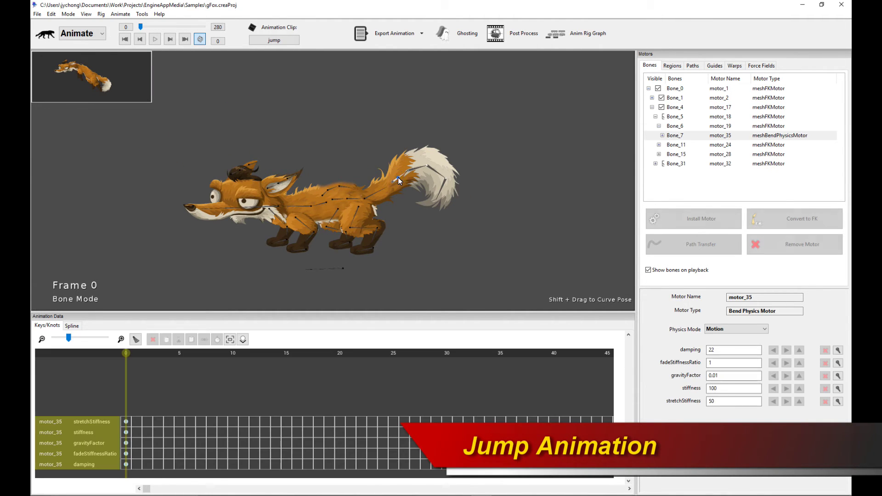
key(space)
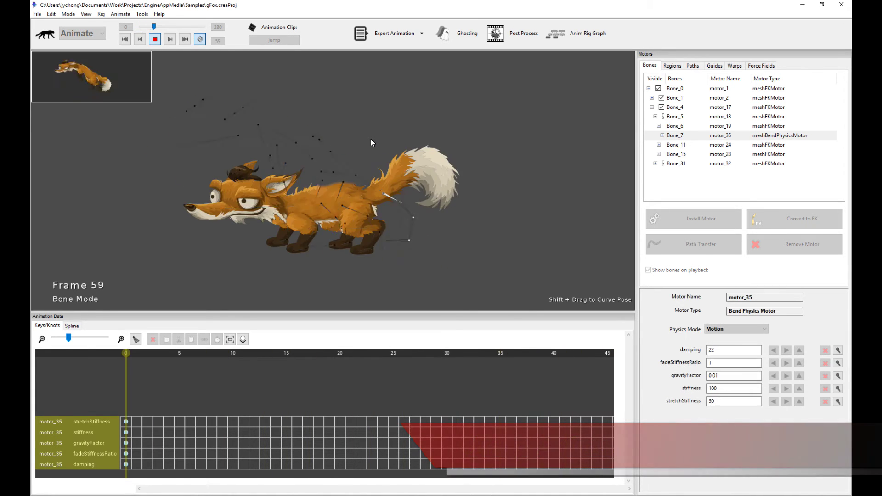
key(space)
key(space)
key(space)
key(space)
key(space)
click(342, 135)
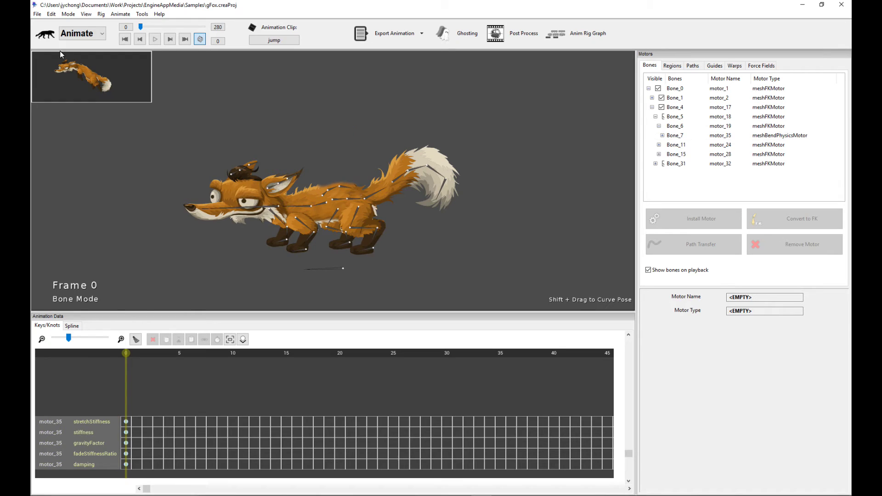
- Open the recent project gSpirit.creaProj, switch it to Animate mode, and play its default clip
click(34, 14)
mouse_move(68, 66)
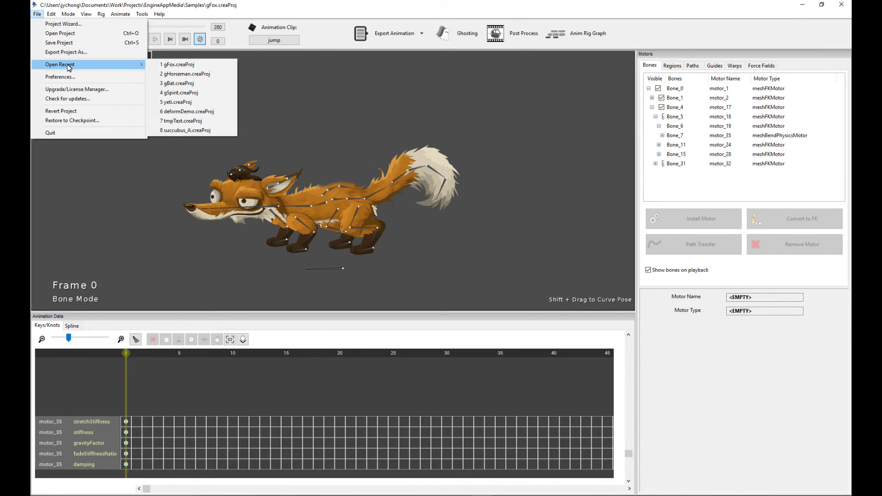
click(178, 92)
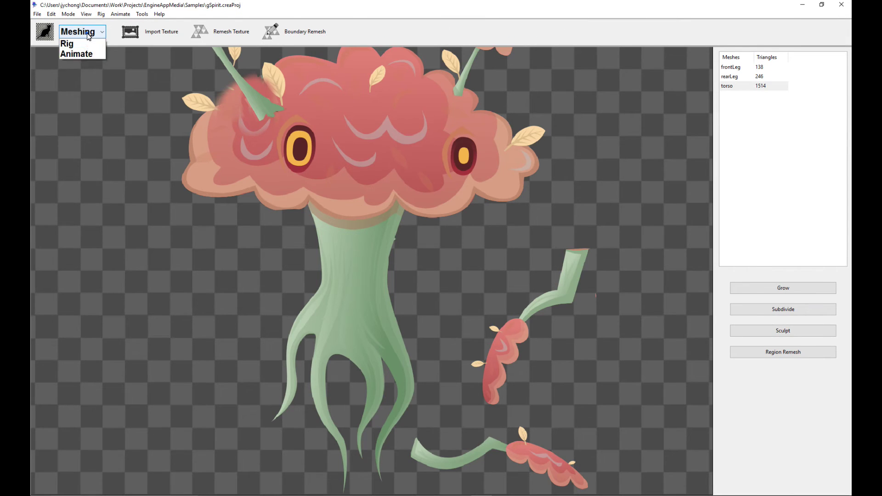
click(76, 65)
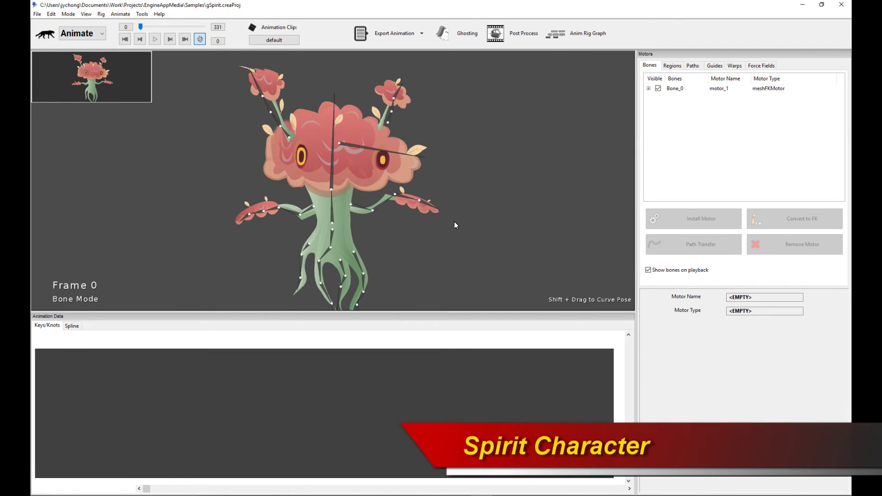
key(space)
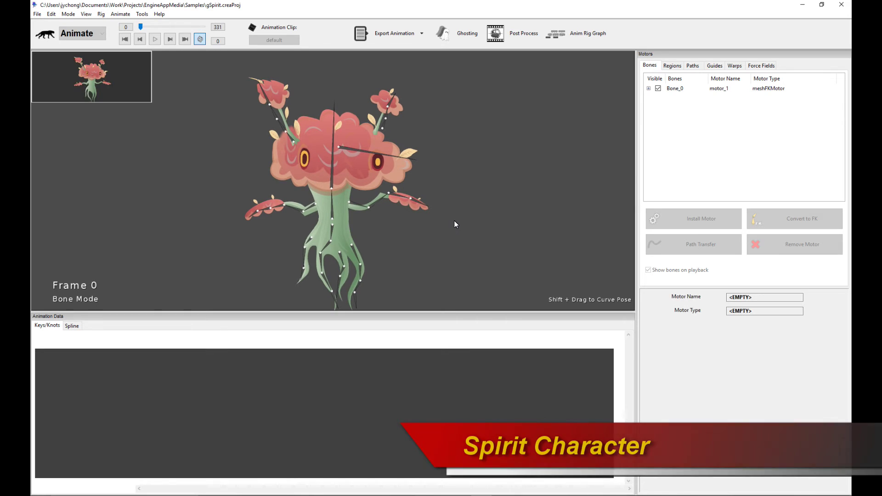
- Open the Animation Rig Graph, move it clear of the character, and highlight the meshRotateCycleMotor class
click(585, 33)
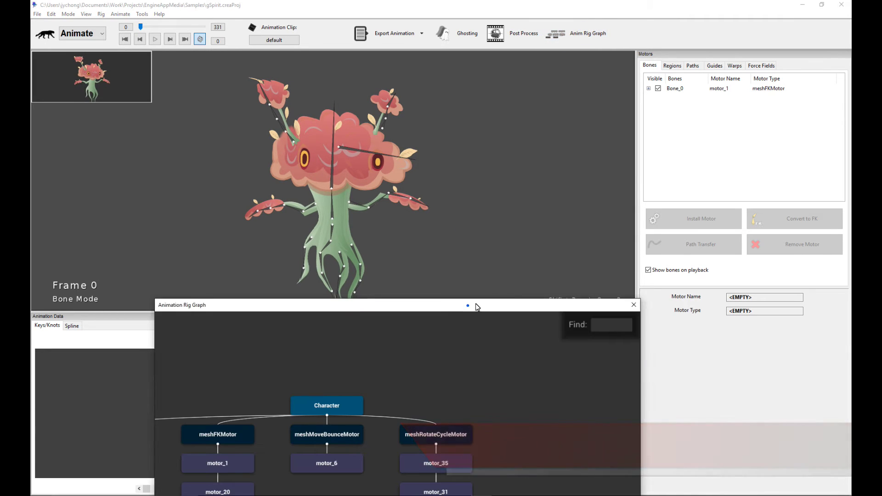
drag(467, 305, 748, 160)
click(667, 220)
click(577, 212)
click(777, 272)
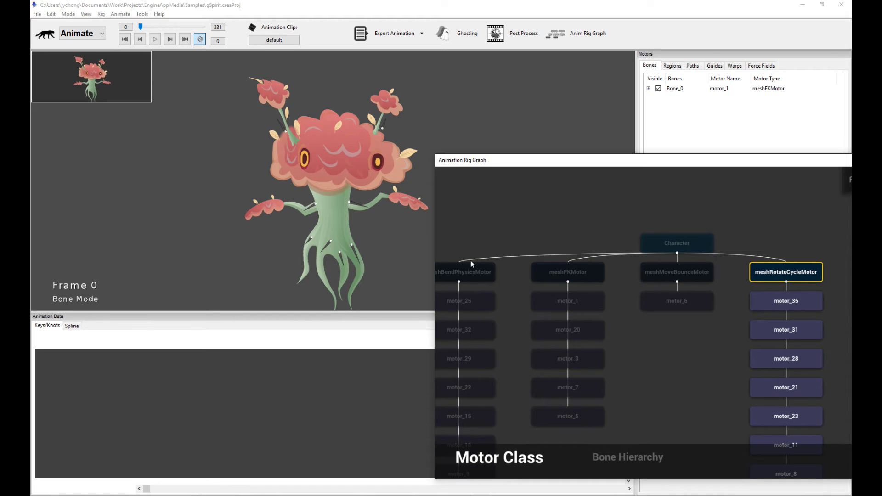
- Examine the spirit's limb bones driven by rotate cycle motors and play the default clip with the rig graph open
scroll(348, 252, up, 4)
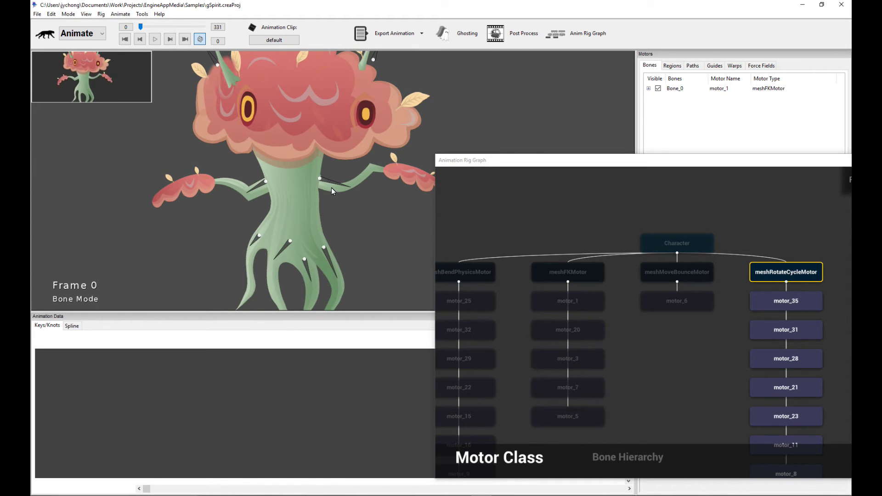
scroll(327, 231, down, 3)
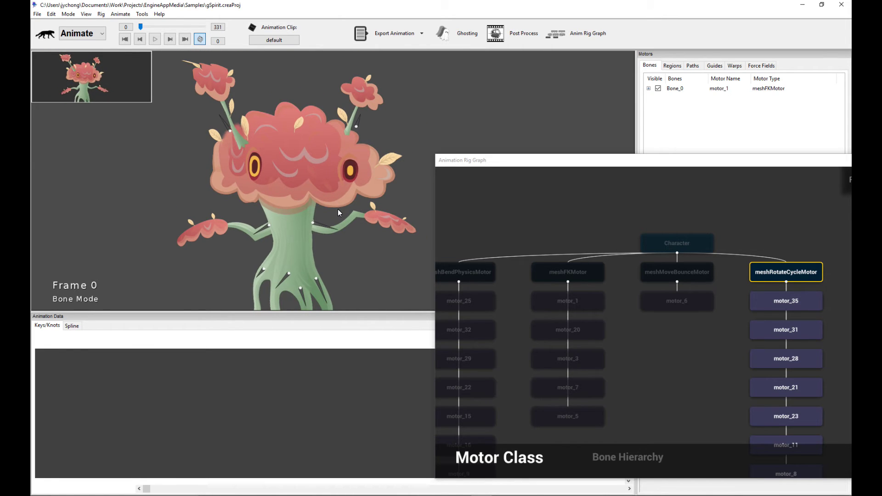
key(space)
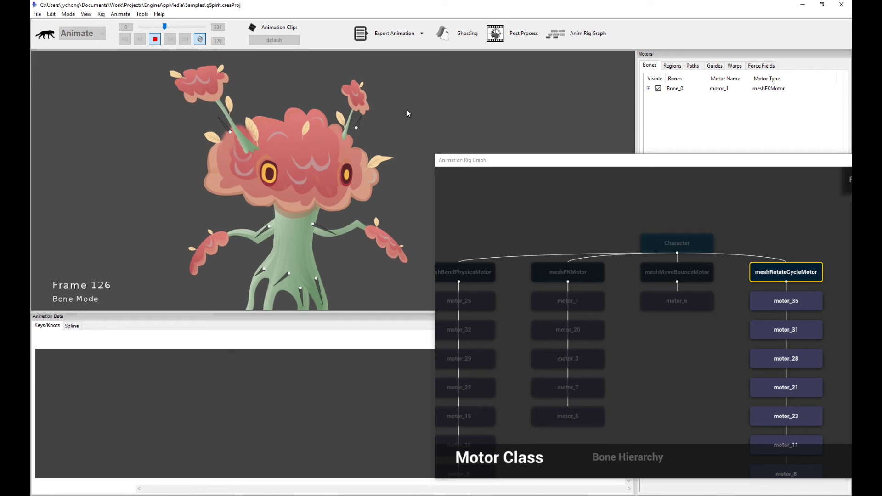
- Highlight the meshBendPhysicsMotor class in the rig graph and play the default clip to examine the spirit's bend physics bones
key(space)
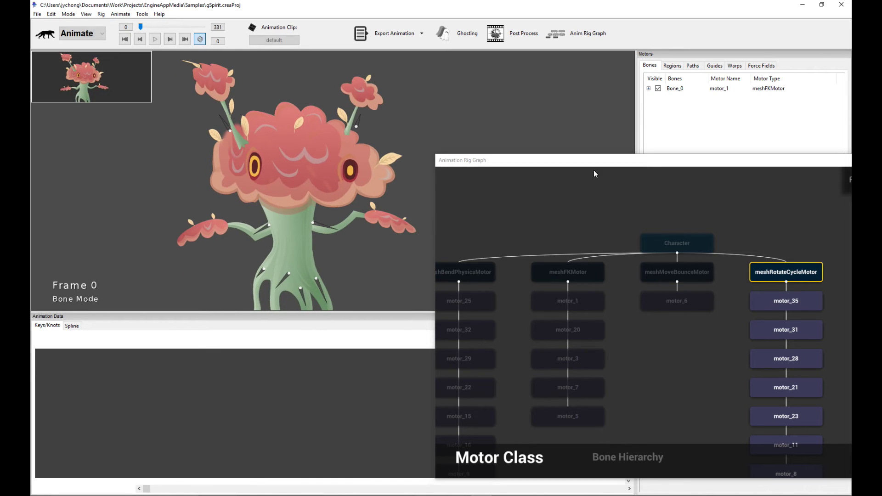
drag(578, 226, 615, 207)
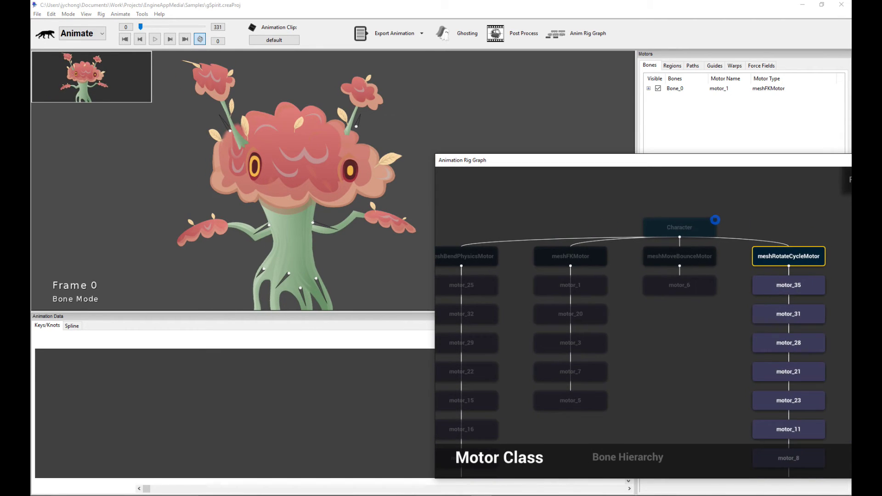
drag(544, 231, 674, 231)
click(584, 259)
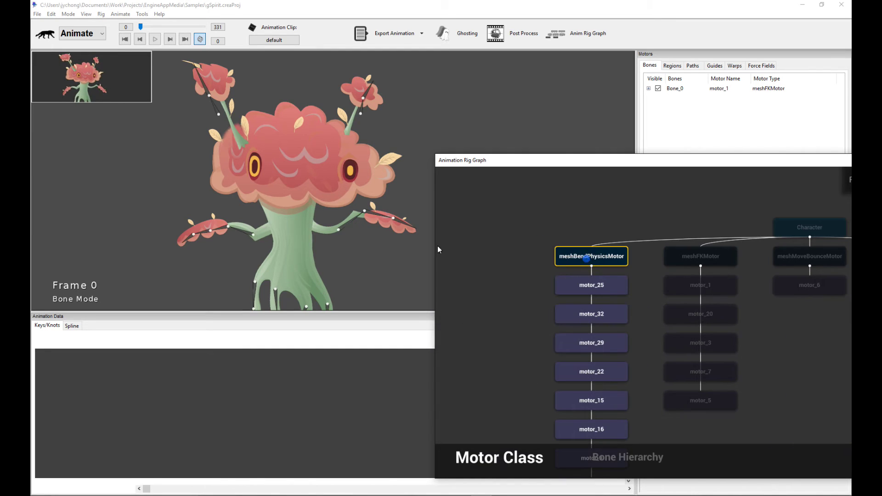
drag(377, 236, 335, 203)
scroll(359, 264, up, 2)
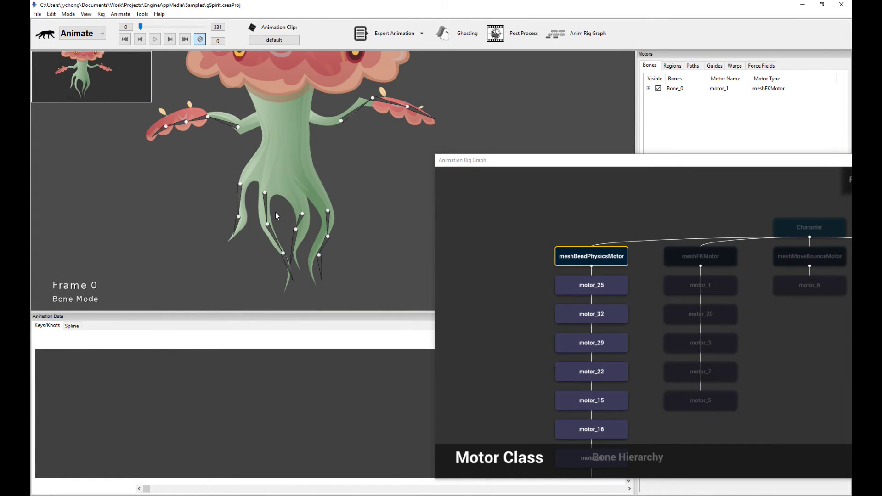
key(space)
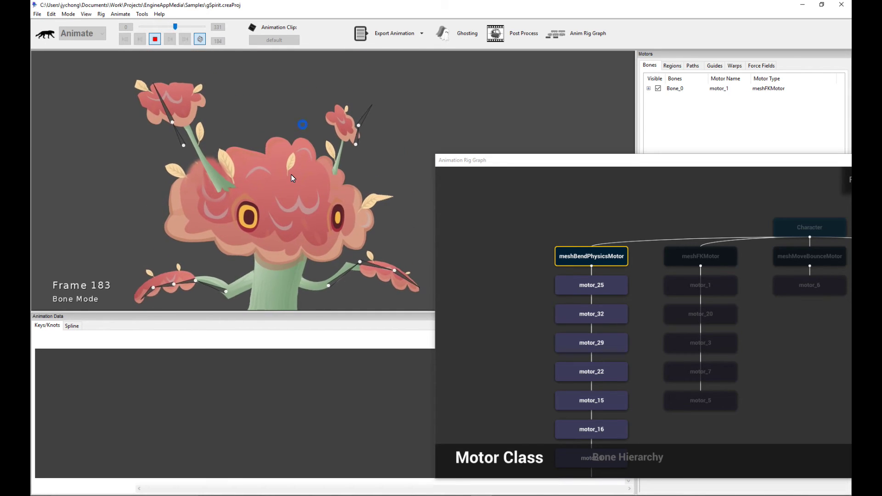
key(space)
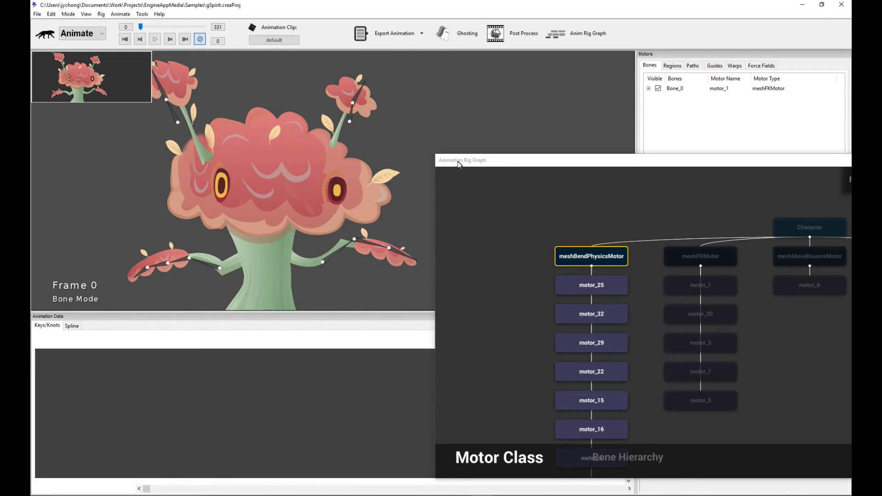
- Clear the class highlight by selecting the Character node, close the Animation Rig Graph, and play the default clip
drag(495, 162, 238, 172)
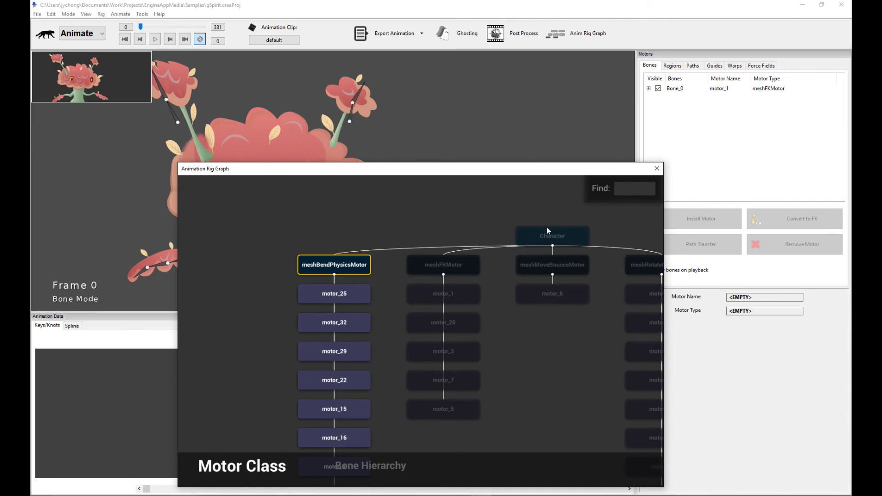
click(551, 233)
click(657, 169)
key(space)
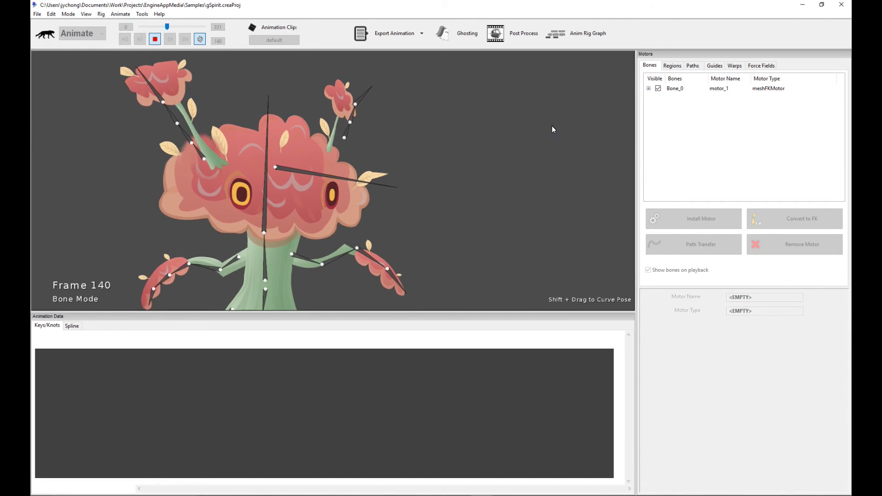
key(space)
- Open the torso region's grid motor mesh_motor_1 for editing and examine the deformation grid over the whole character
click(671, 66)
click(764, 109)
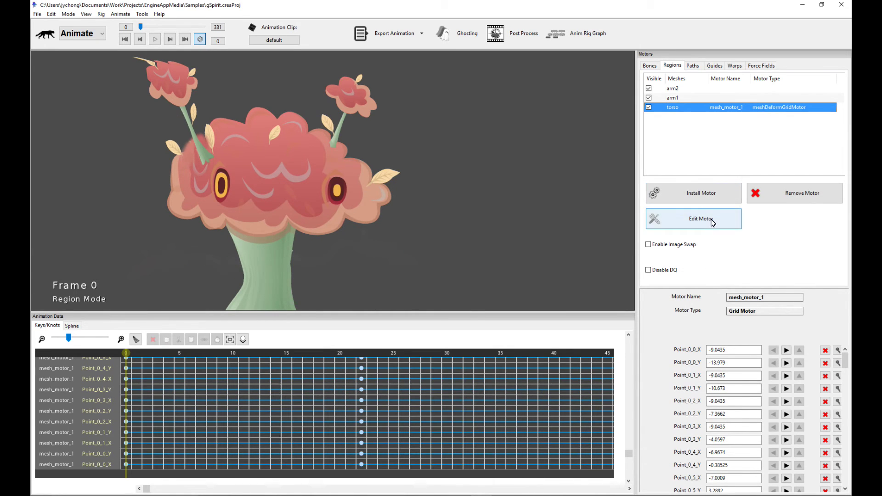
click(712, 222)
drag(453, 165, 474, 148)
scroll(427, 145, down, 3)
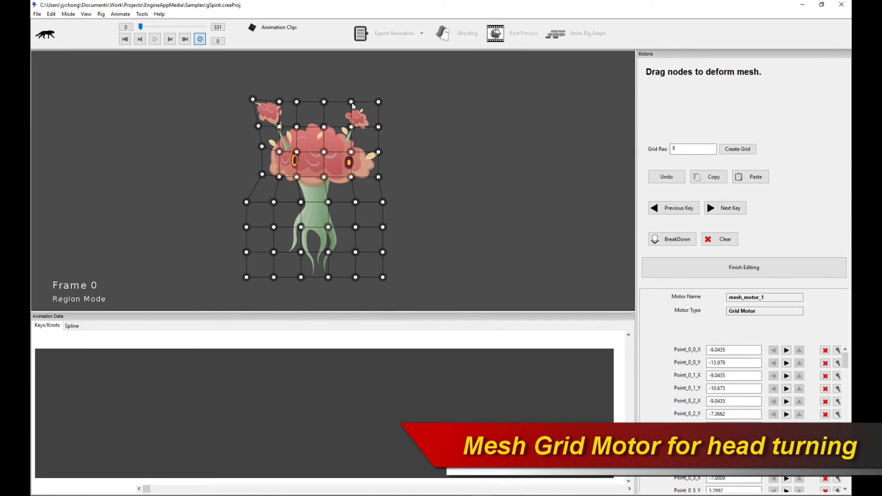
scroll(443, 189, up, 2)
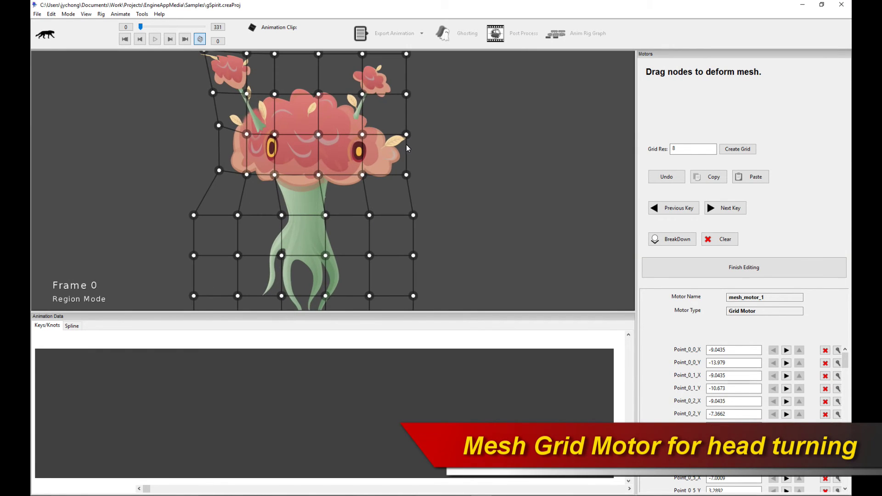
- Go through the grid motor's keyframes and scrub the timeline to review the head-turning deformation, returning to frame 0
scroll(439, 168, down, 2)
key(Right)
key(Right)
key(Right)
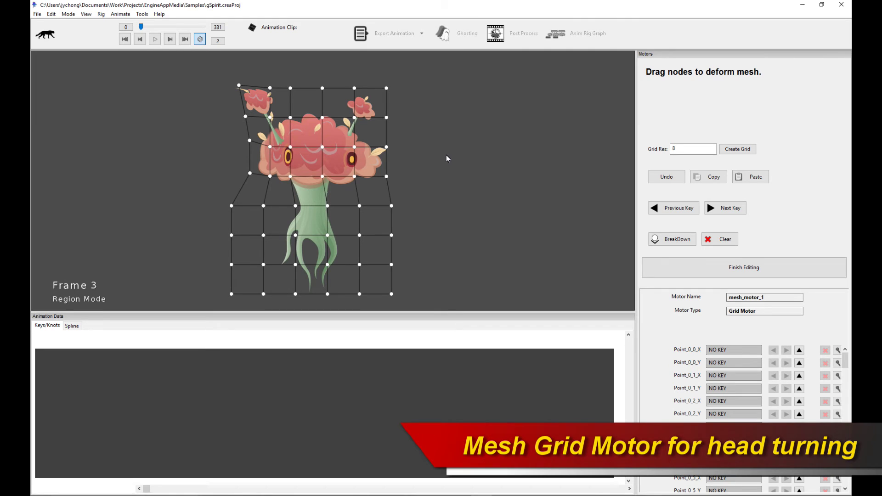
mouse_move(141, 27)
mouse_down()
mouse_move(167, 27)
mouse_move(146, 26)
mouse_up()
click(738, 208)
click(738, 208)
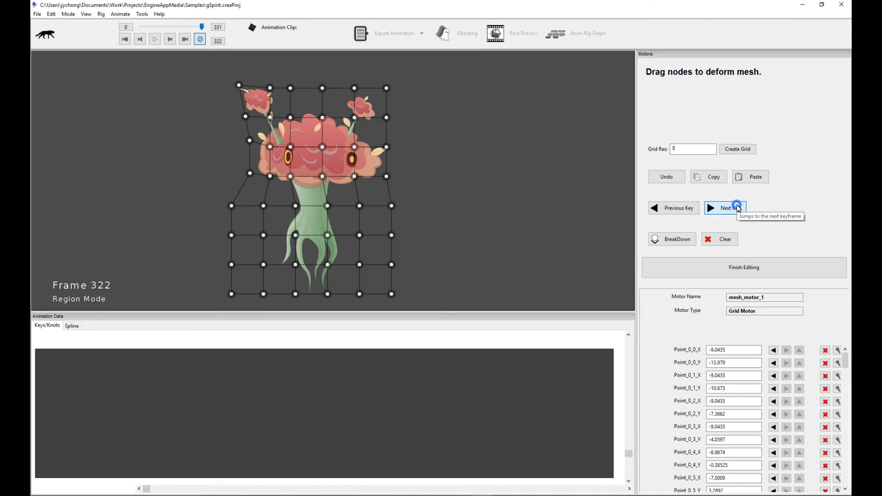
click(674, 212)
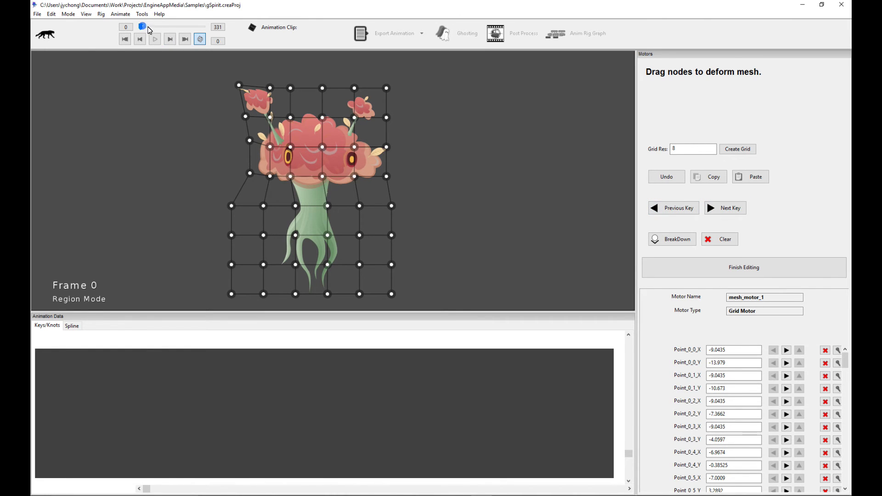
drag(145, 28, 155, 30)
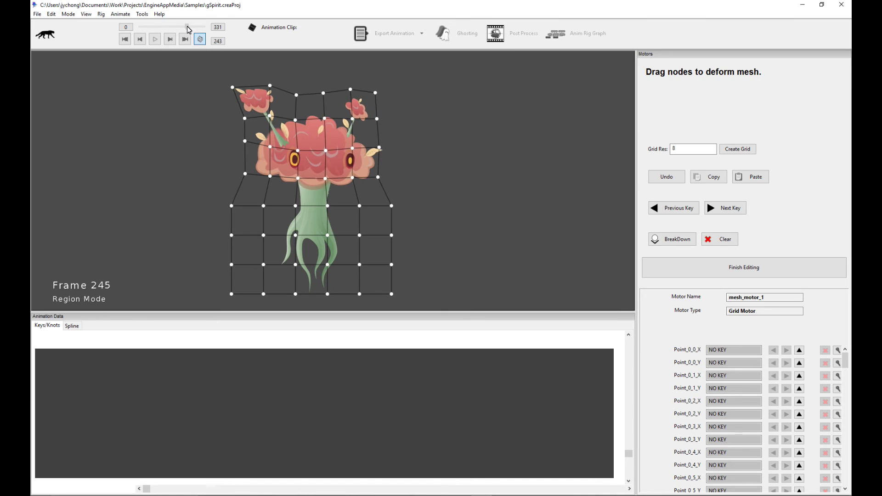
drag(164, 30, 124, 34)
- Finish editing the grid motor and play the default clip to view the spirit's full animation
click(738, 269)
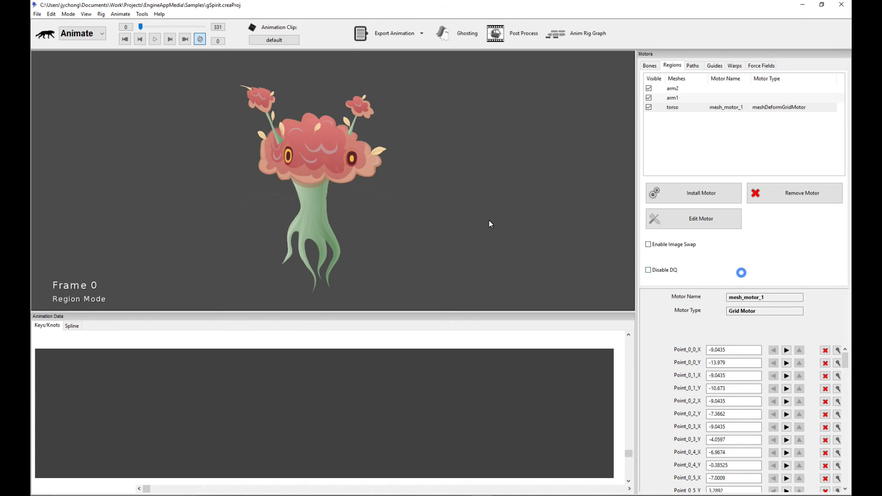
key(space)
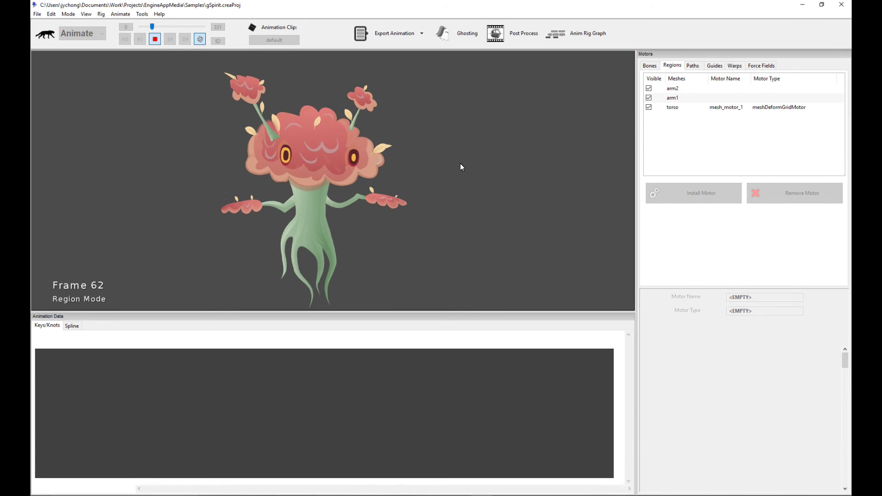
key(space)
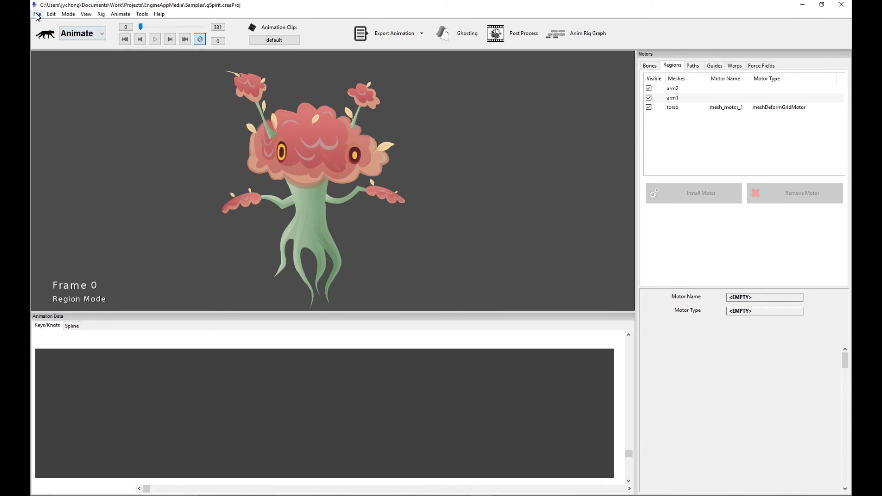
- Open the recent project gHorseman.creaProj without saving the current changes and switch it to Animate mode
click(37, 15)
mouse_move(80, 69)
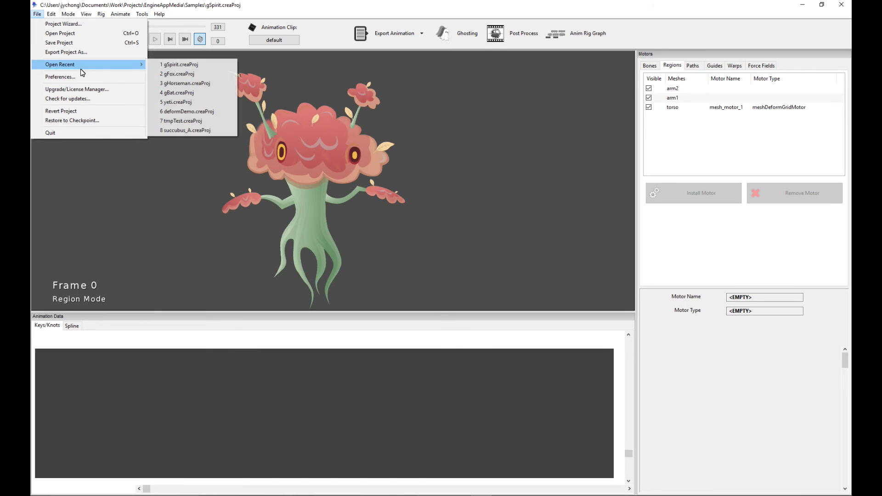
click(179, 84)
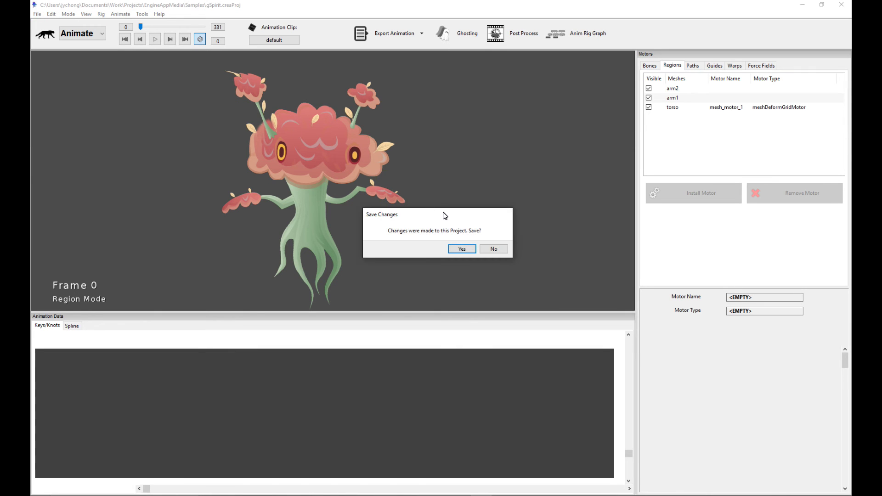
click(494, 249)
click(89, 32)
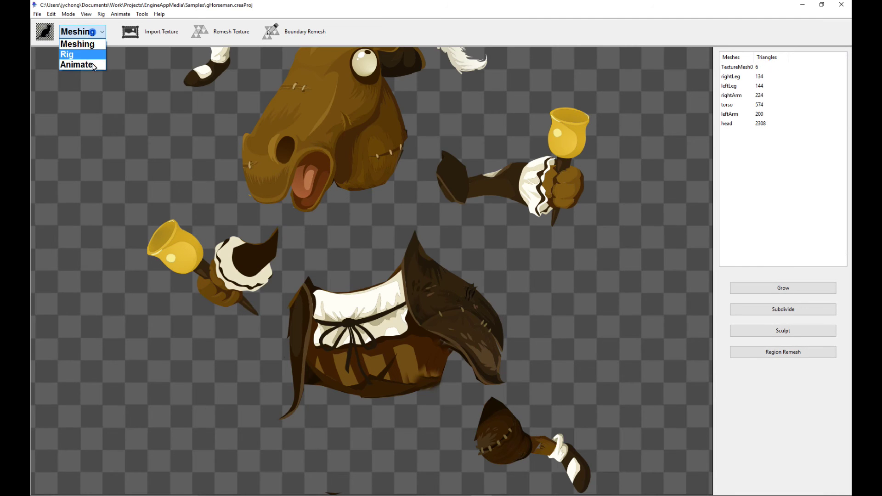
click(92, 68)
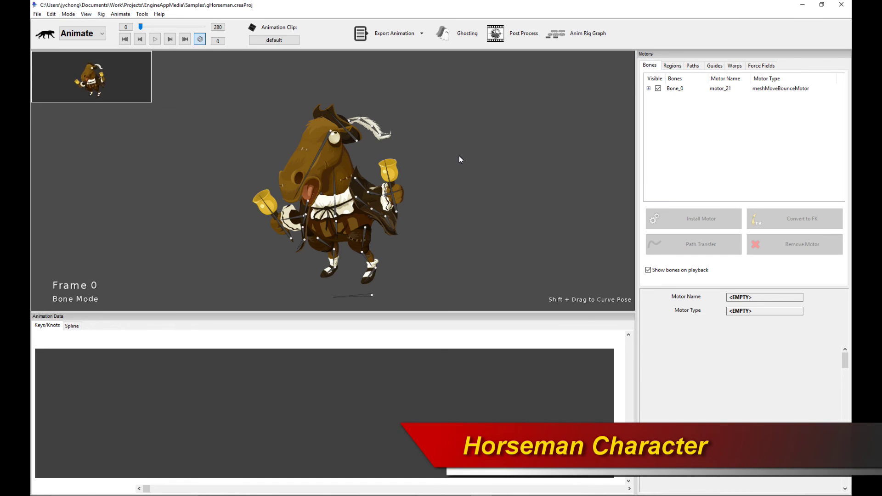
- Play the horseman's default clip, examine the body and coat motion up close, and stop playback
key(space)
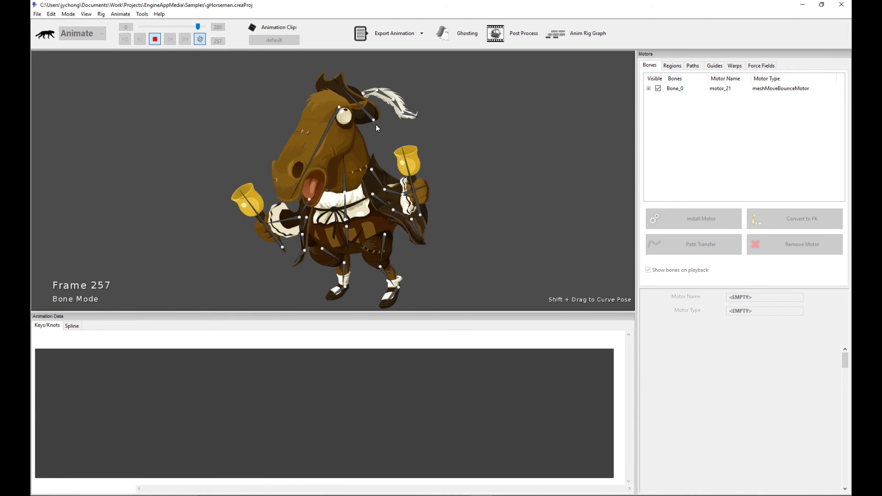
drag(461, 120, 404, 183)
scroll(404, 182, up, 4)
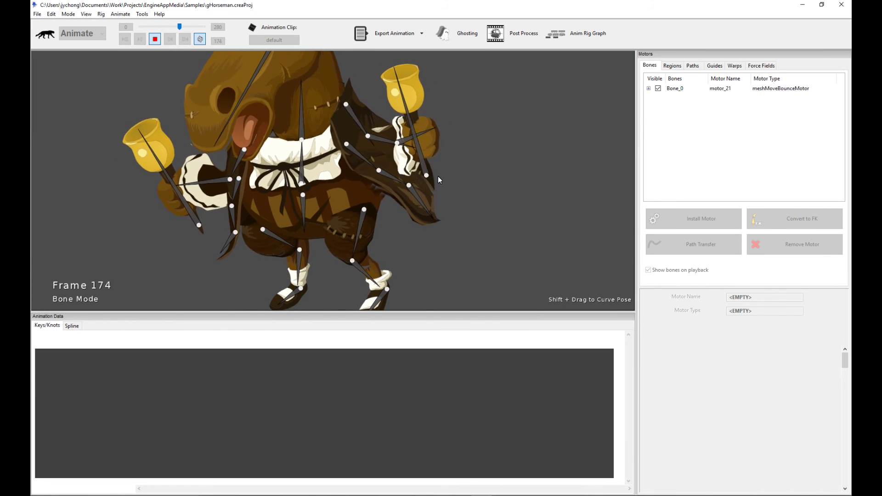
key(space)
- Select the horseman's coat tail bones on both sides to review their Bend Physics Motor settings, and deselect
click(368, 153)
click(399, 178)
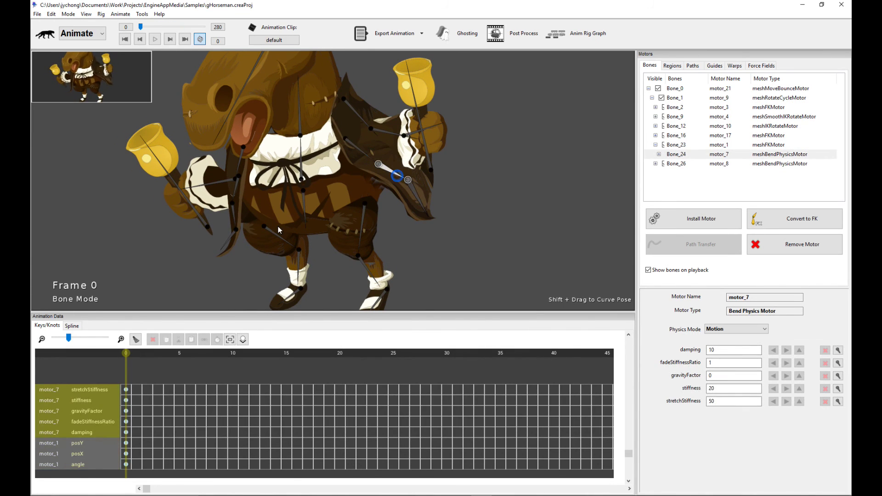
click(233, 208)
click(510, 193)
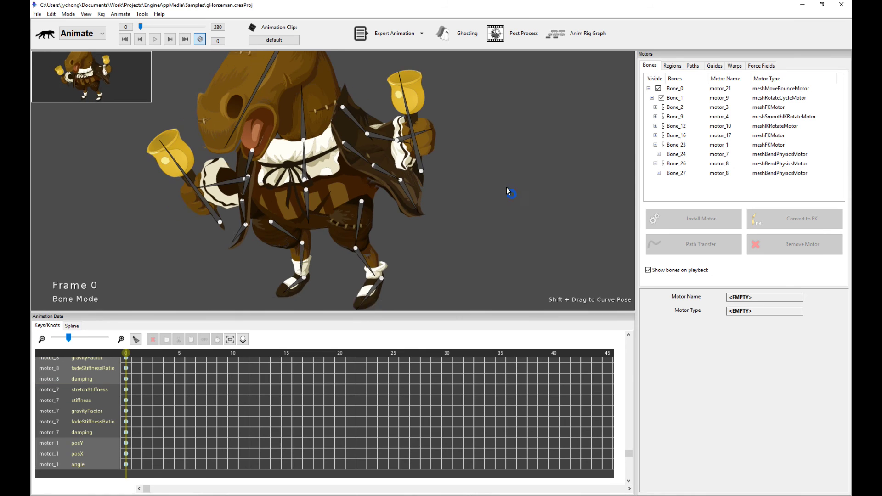
- Load the horseman's run animation clip, play it, and stop playback
click(280, 40)
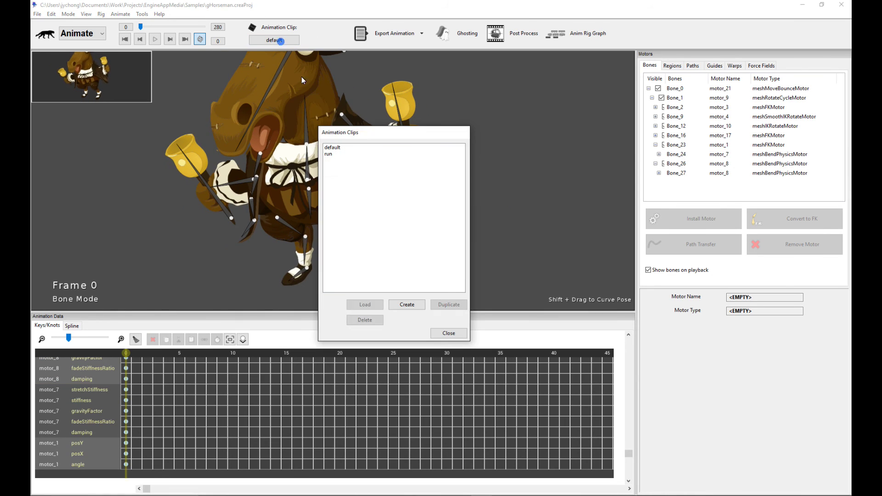
double_click(340, 155)
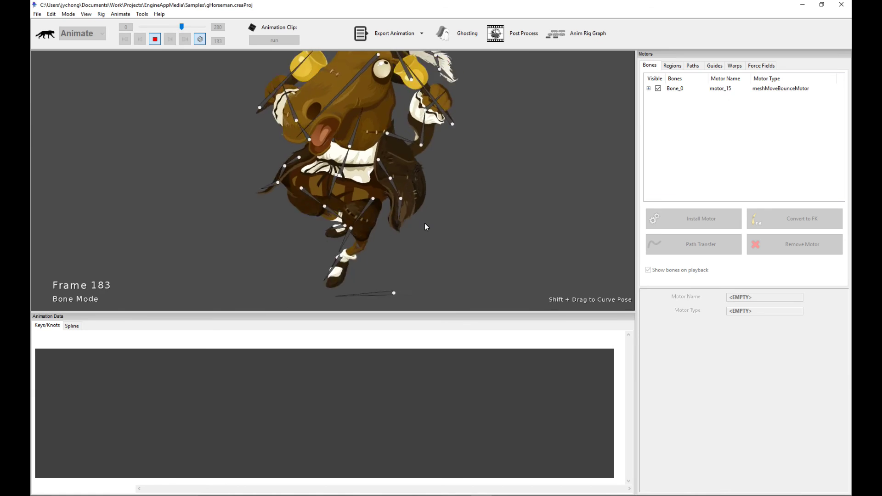
key(space)
- Select each of the horseman's upper leg bones to review its Leg Motor settings and replay the run clip
click(372, 212)
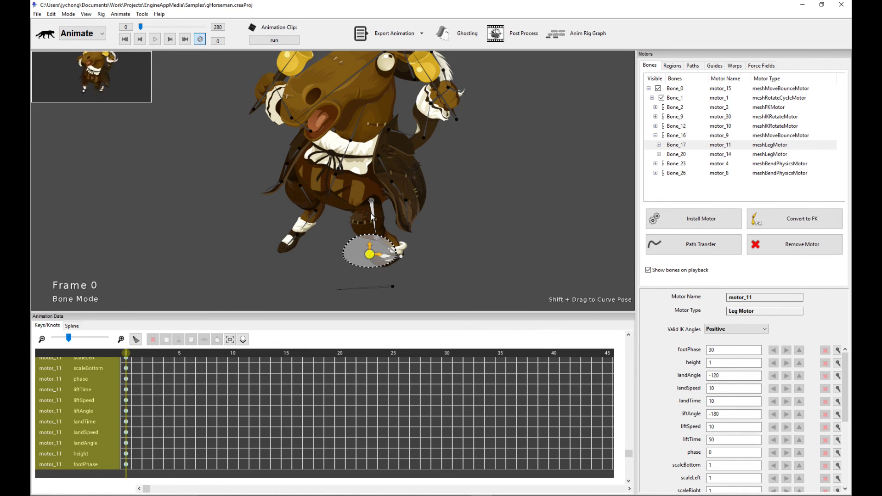
click(305, 193)
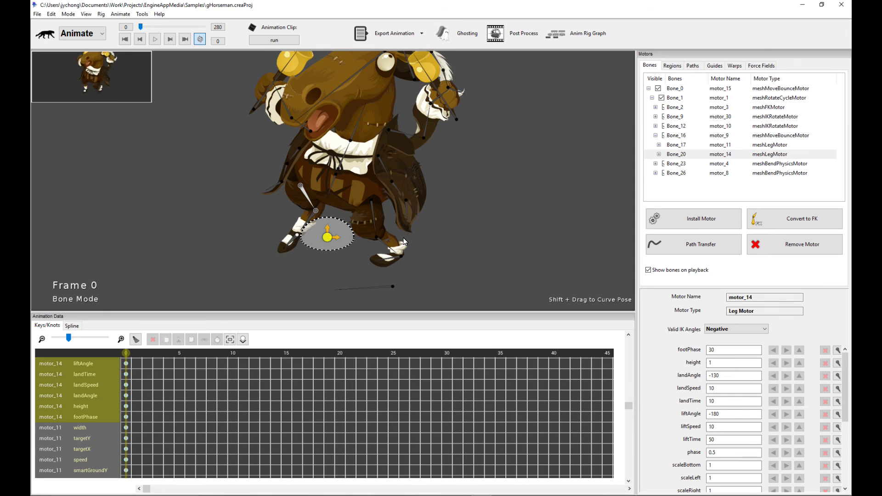
key(space)
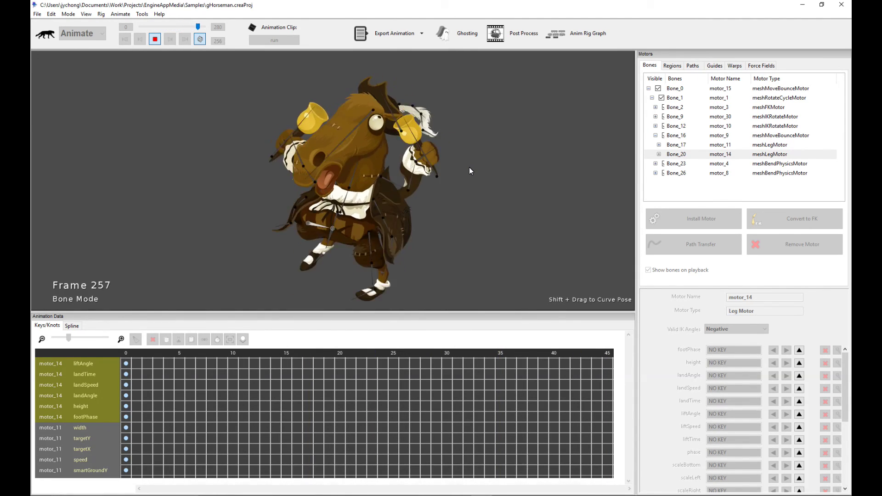
key(space)
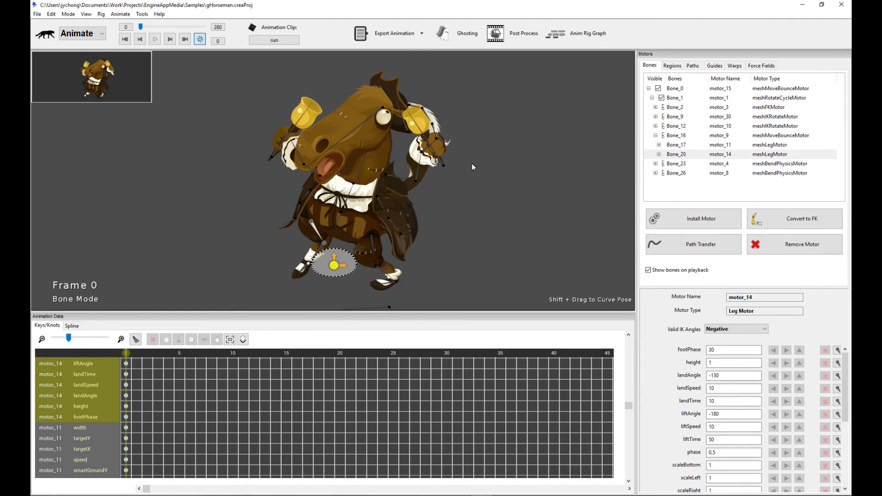
key(space)
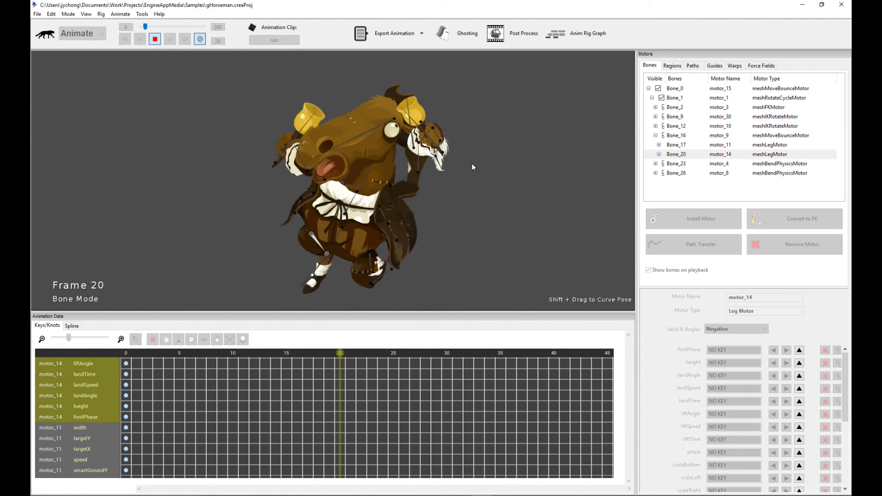